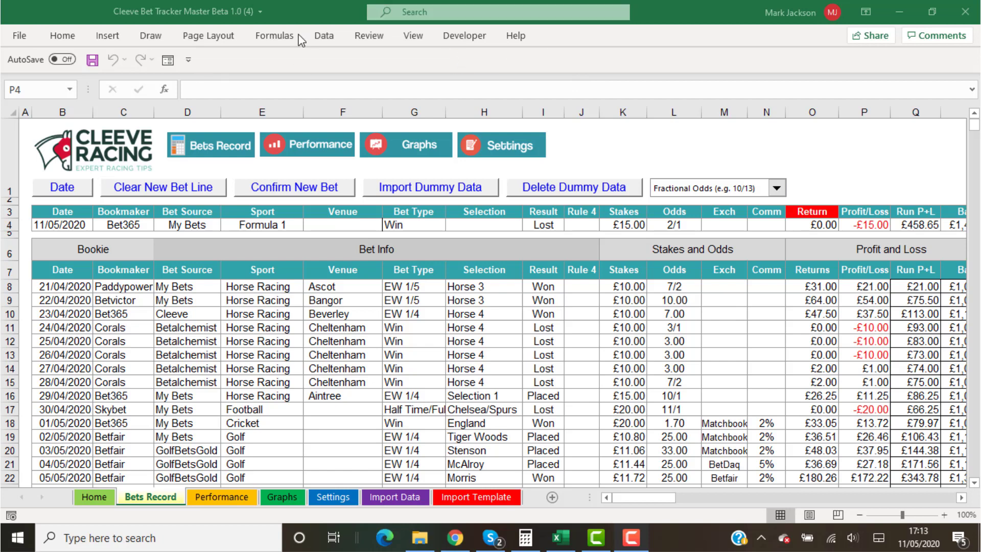
Hide the formula bar and the row and column headings on the Bets Record sheet, with the ribbon collapsed to finish
{"action": "left_click", "coordinate": [72, 38]}
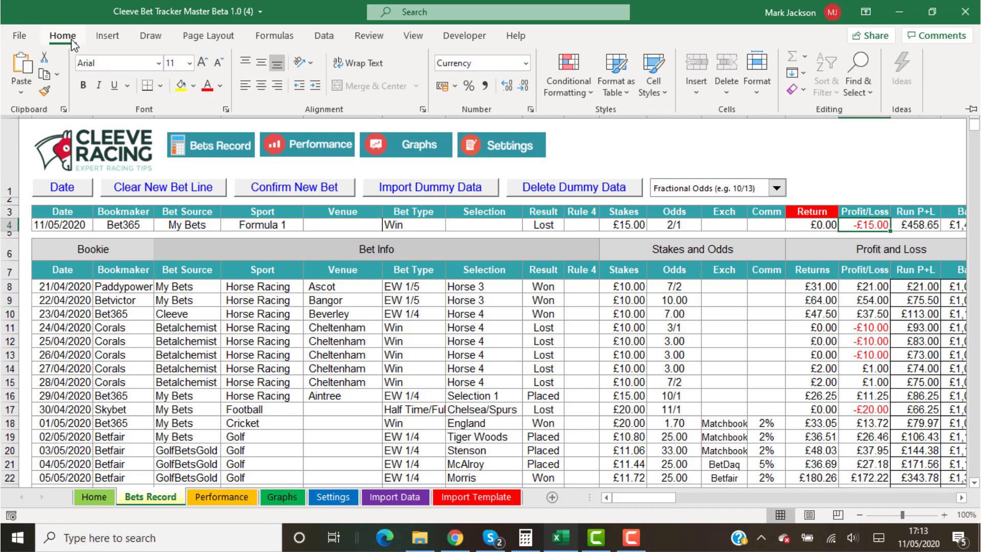
{"action": "left_click", "coordinate": [971, 110]}
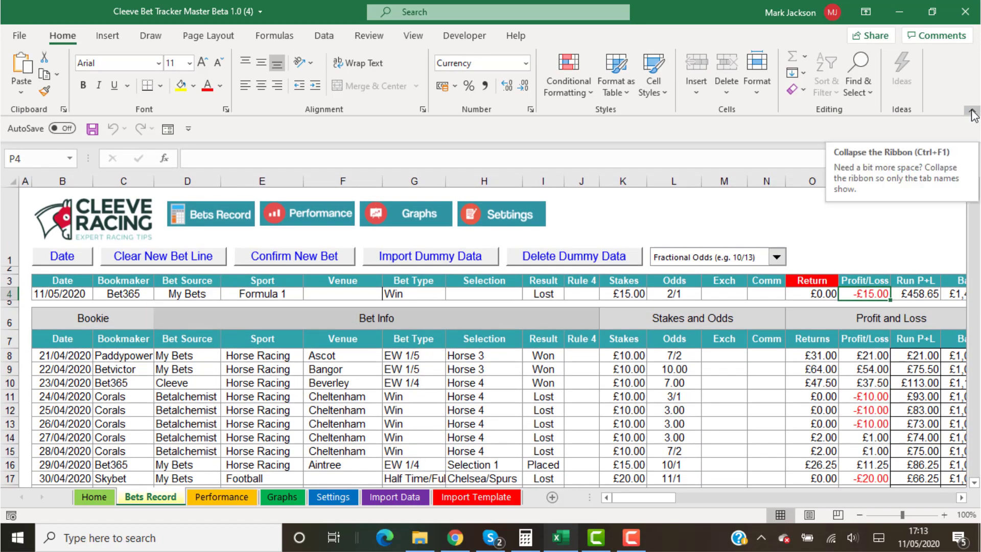
{"action": "left_click", "coordinate": [409, 37]}
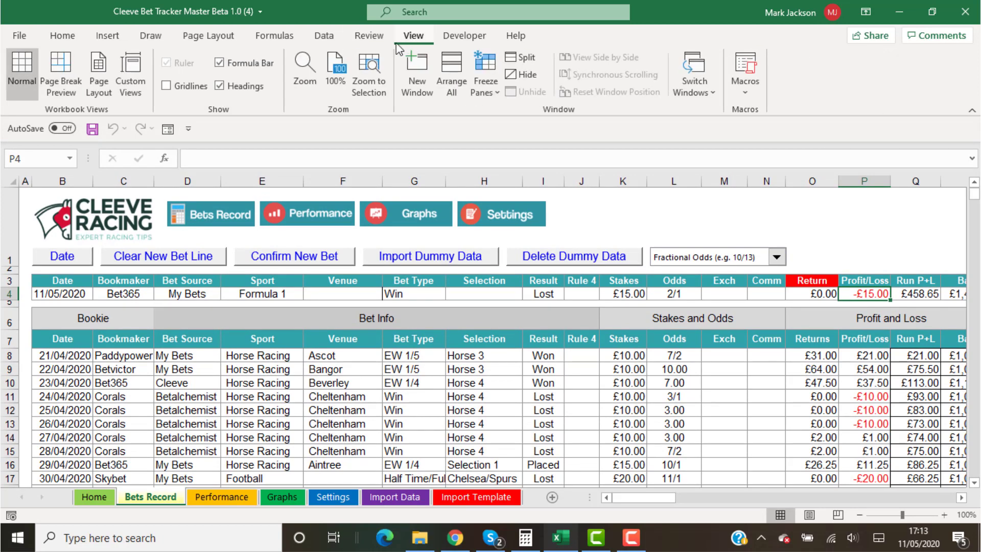
{"action": "left_click", "coordinate": [219, 63]}
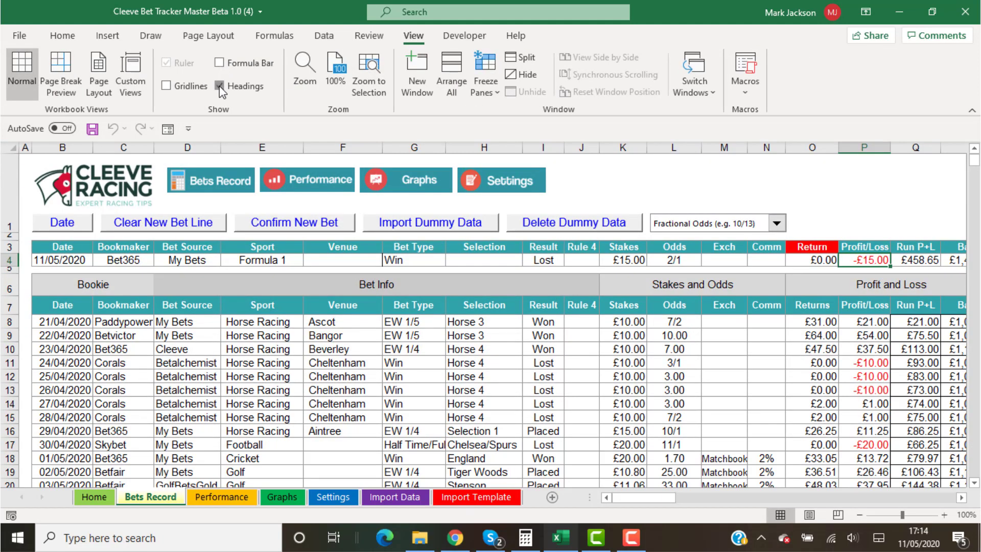
{"action": "left_click", "coordinate": [220, 86]}
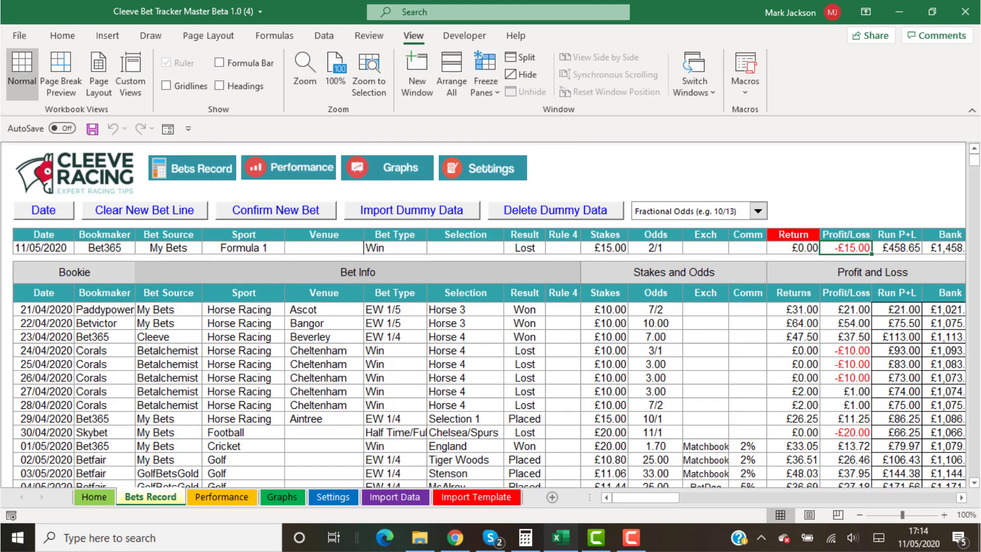
{"action": "left_click", "coordinate": [972, 113]}
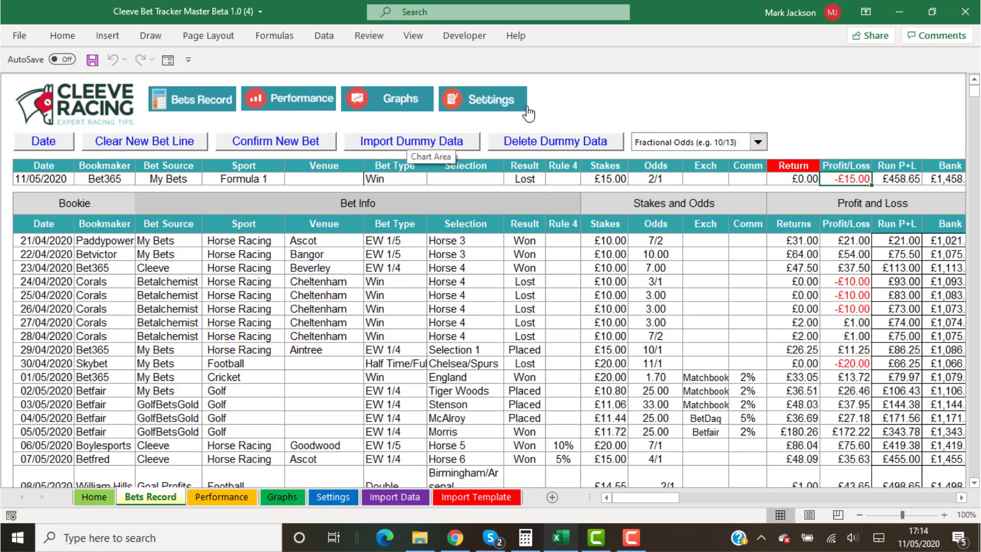
Show the formula bar again and keep the ribbon permanently expanded
{"action": "left_click", "coordinate": [413, 35]}
{"action": "left_click", "coordinate": [220, 62]}
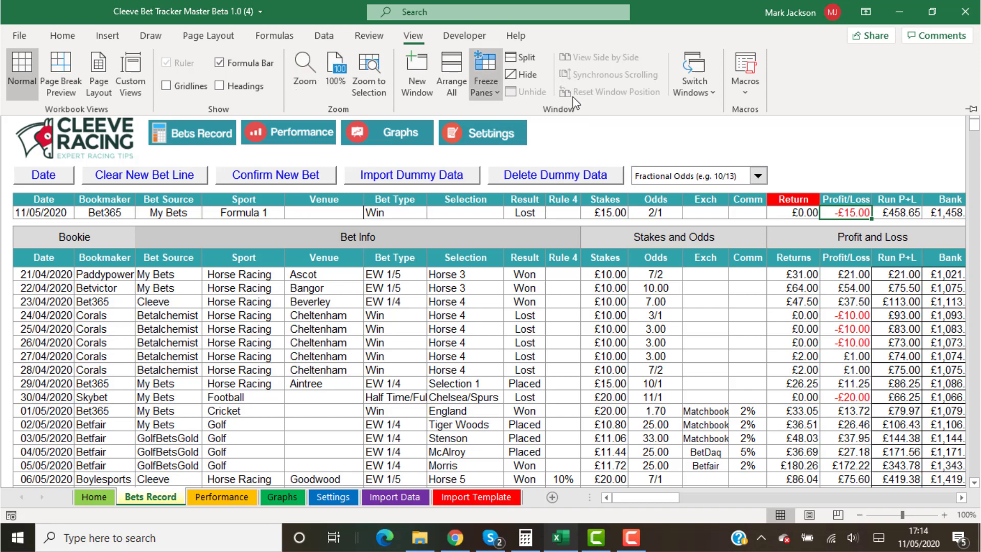
{"action": "left_click", "coordinate": [972, 109]}
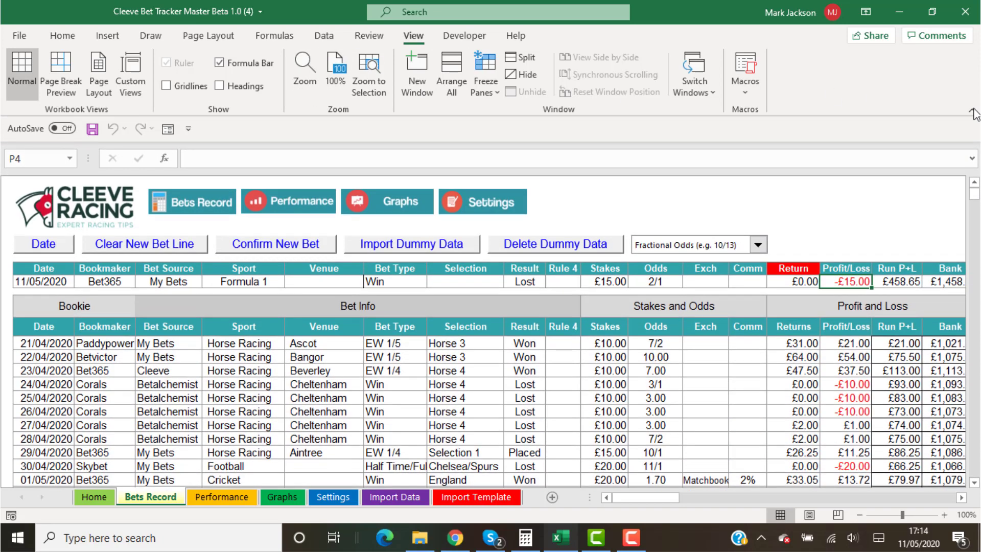
Blank out the Profit/Loss cell P4 of the new bet line, and clear the new bet line to restore its formulas
{"action": "left_click", "coordinate": [647, 163]}
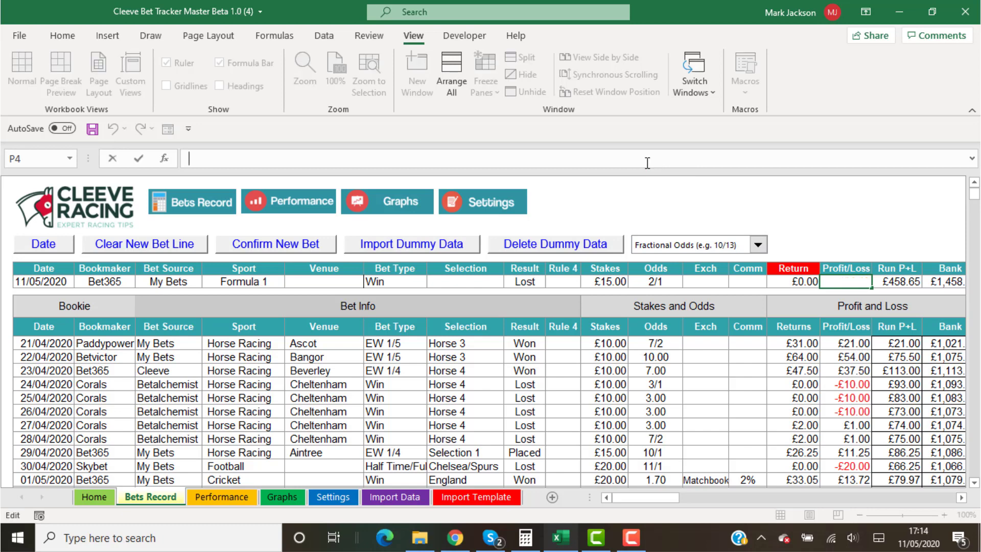
{"action": "left_click", "coordinate": [887, 281]}
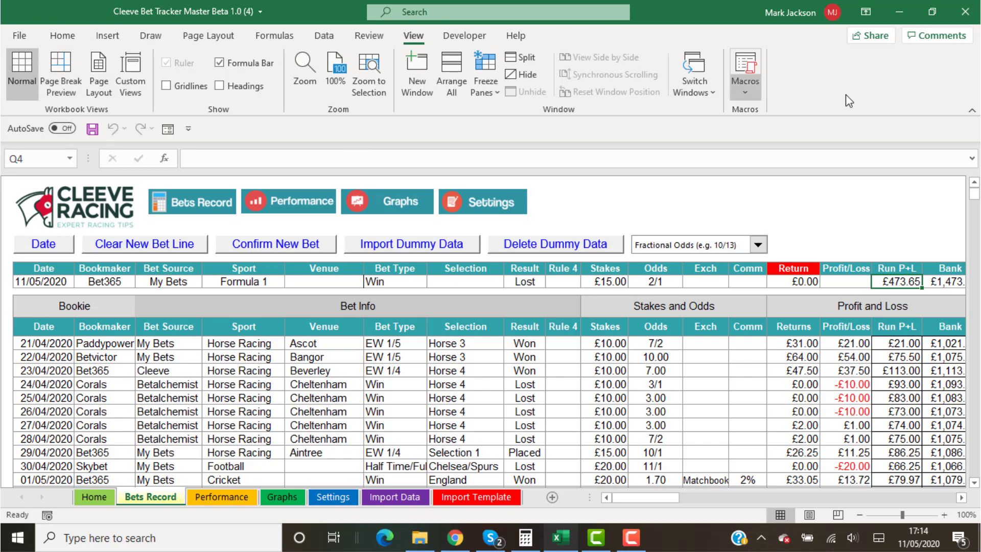
{"action": "left_click", "coordinate": [781, 282]}
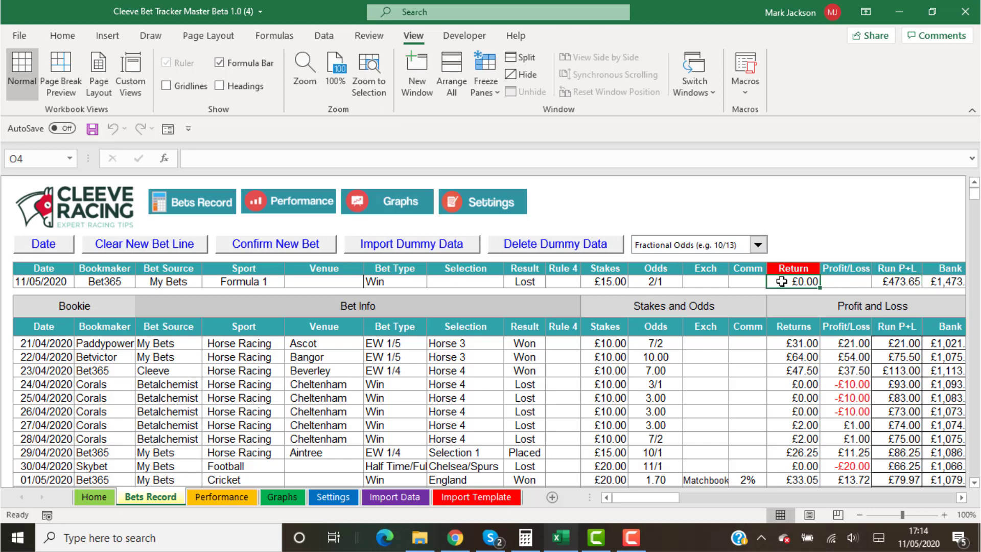
{"action": "left_click", "coordinate": [840, 281]}
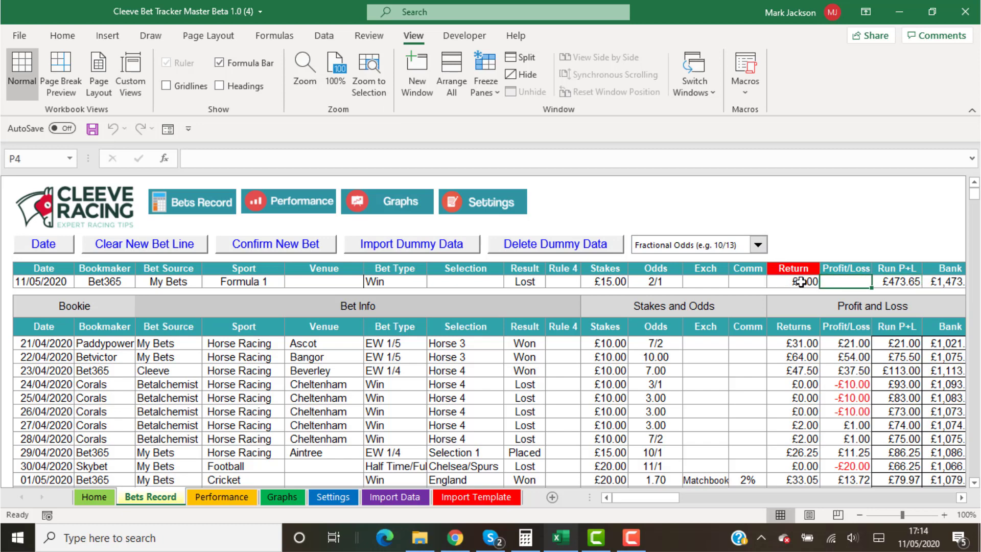
{"action": "left_click", "coordinate": [799, 283]}
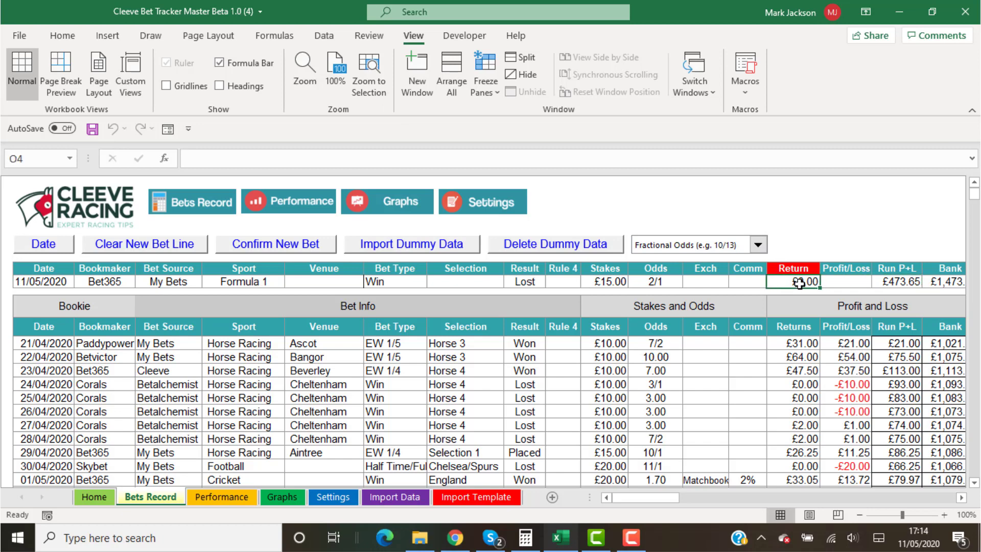
{"action": "left_click", "coordinate": [187, 254]}
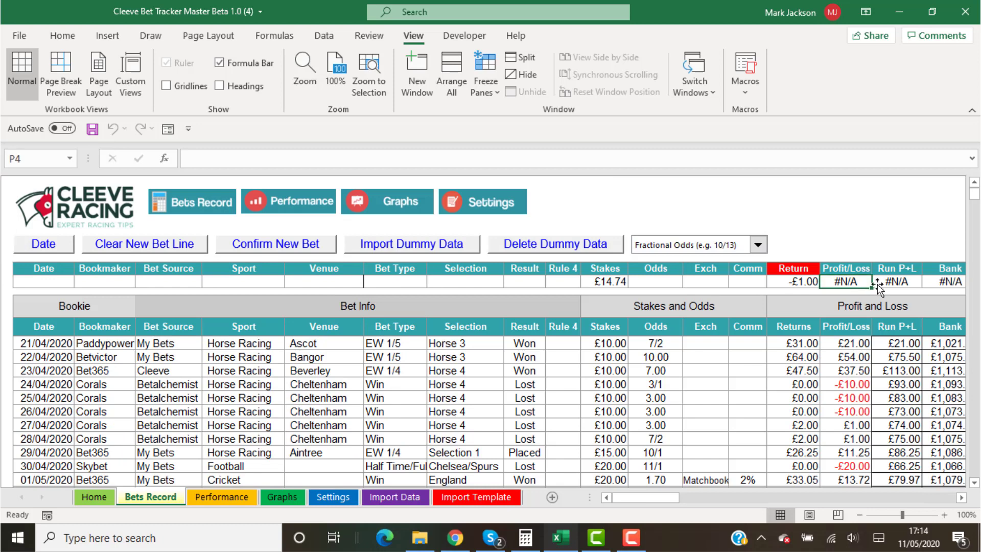
Unprotect the Bets Record sheet and expand the formula bar to view the full Profit/Loss formula in P4
{"action": "left_click", "coordinate": [898, 283]}
{"action": "left_click", "coordinate": [947, 282]}
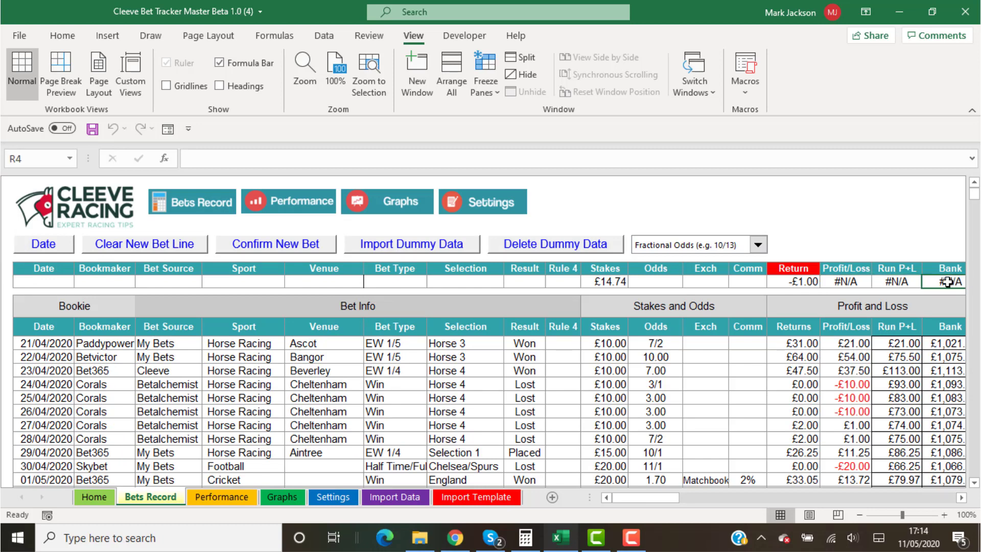
{"action": "left_click", "coordinate": [850, 283]}
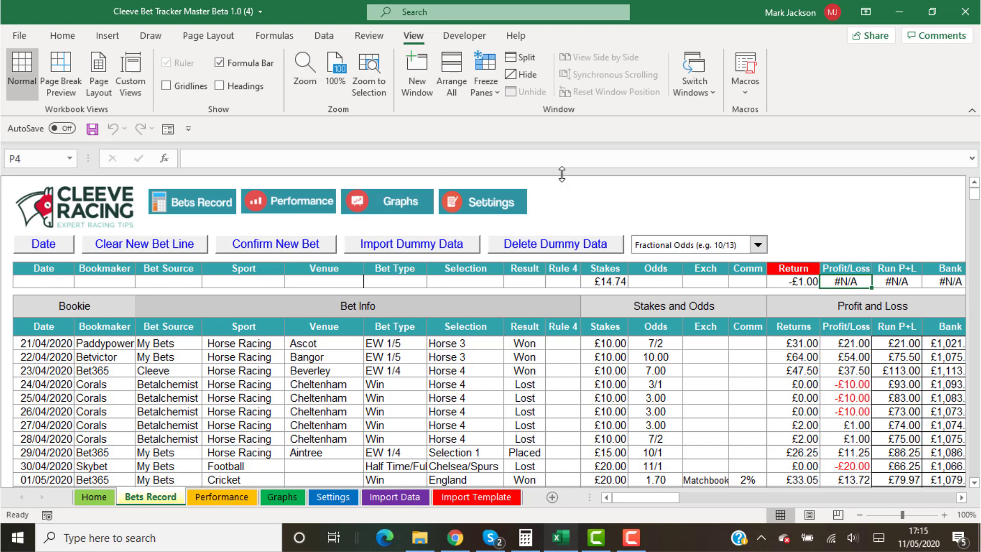
{"action": "left_click", "coordinate": [375, 39]}
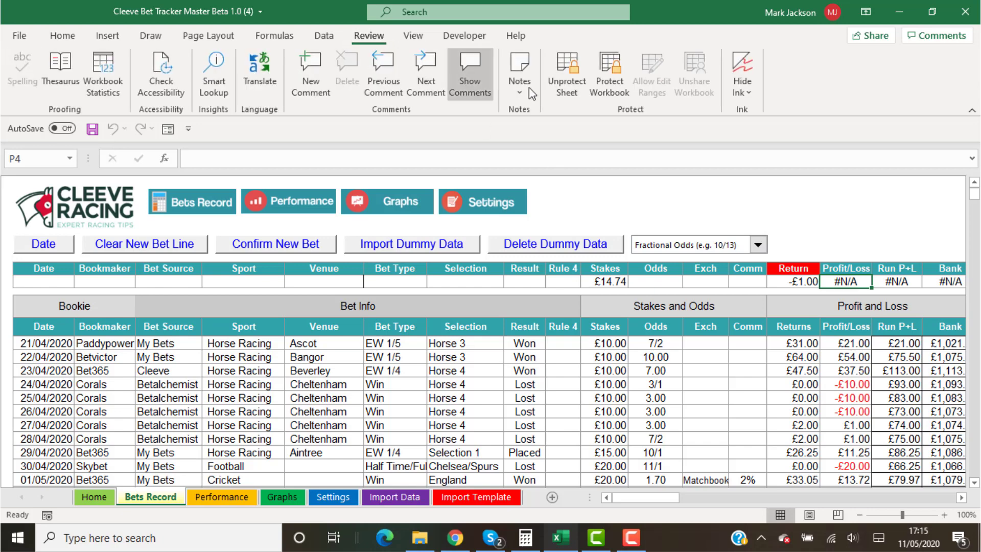
{"action": "left_click", "coordinate": [569, 95]}
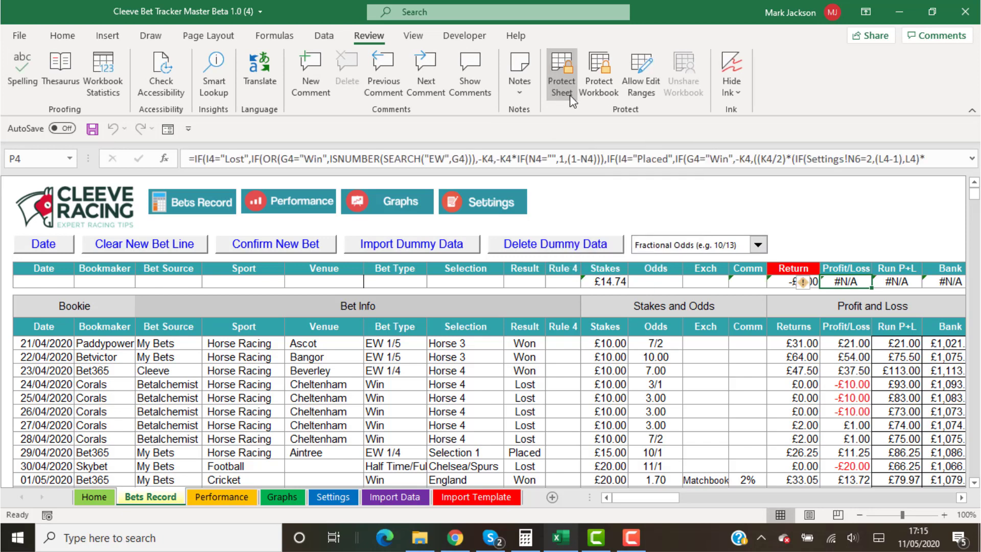
{"action": "left_click", "coordinate": [972, 159]}
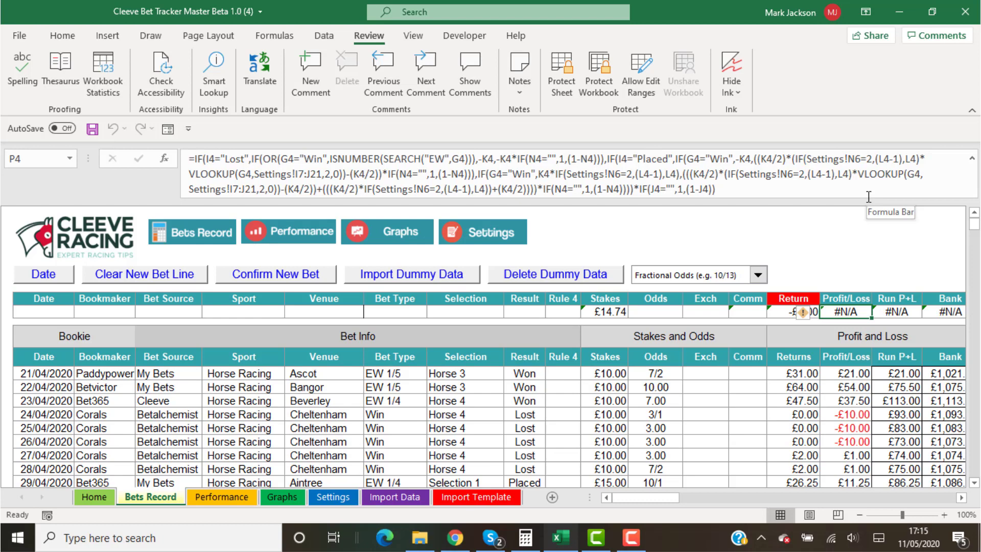
Protect the Bets Record sheet again without a password, check the formula cells R4 and P4, and shrink the formula bar
{"action": "left_click", "coordinate": [571, 100]}
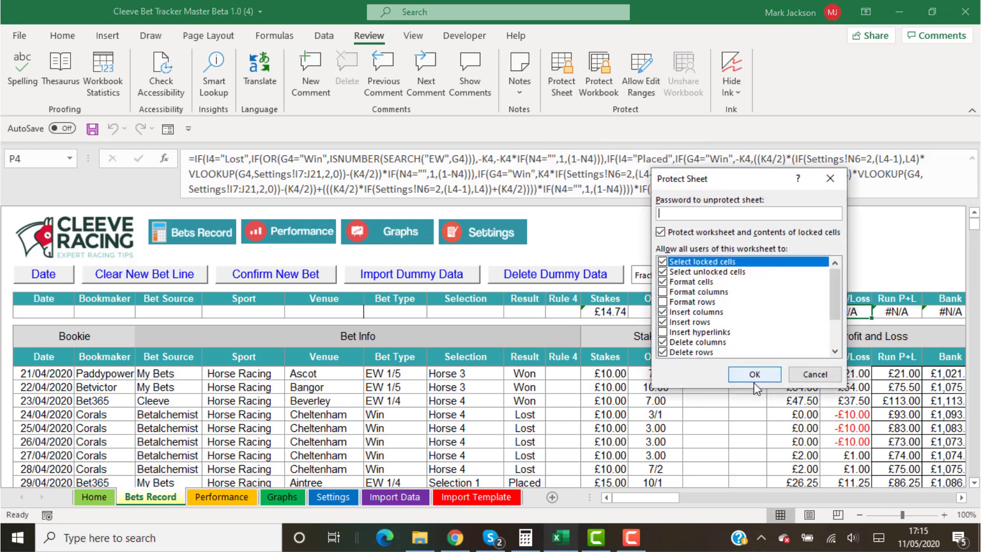
{"action": "left_click", "coordinate": [755, 378]}
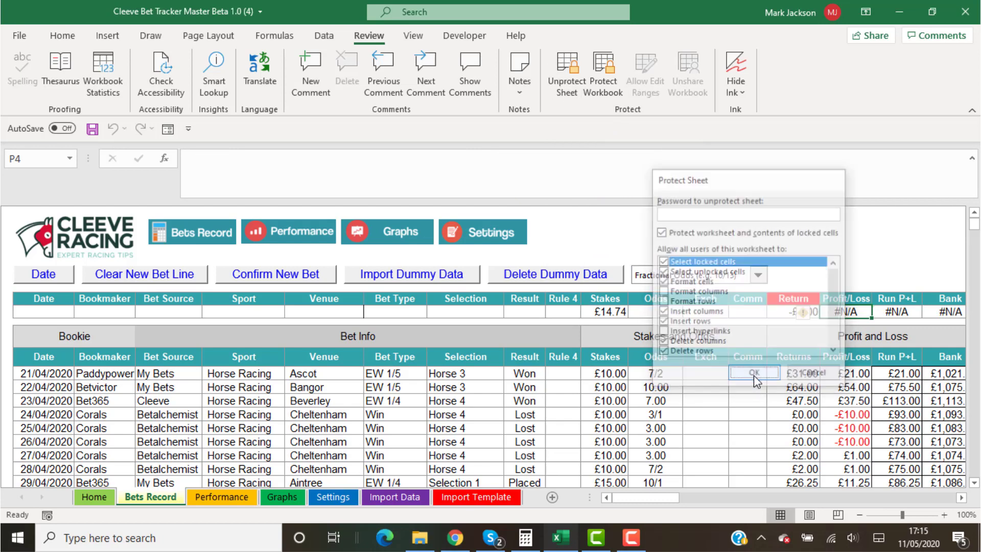
{"action": "left_click", "coordinate": [895, 313]}
{"action": "left_click", "coordinate": [945, 312]}
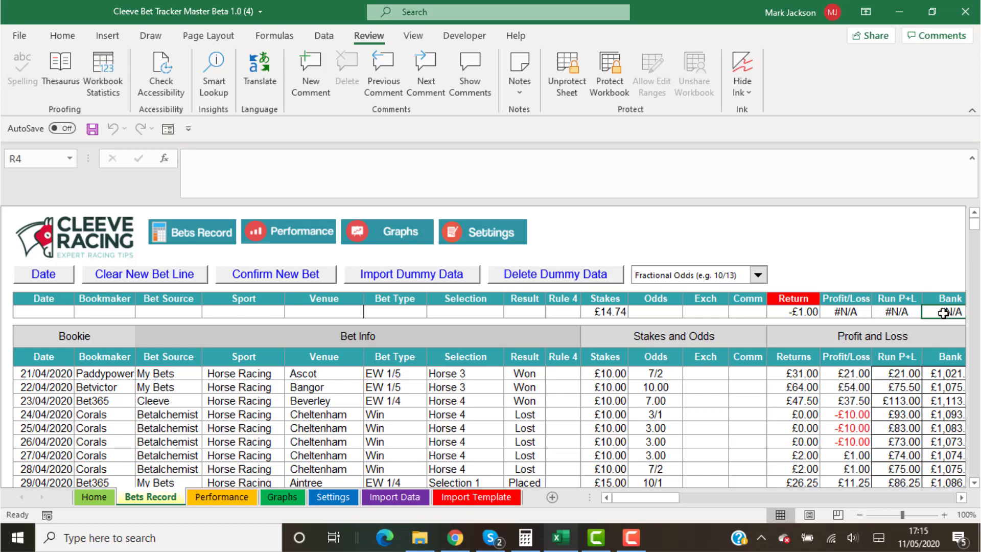
{"action": "left_click", "coordinate": [842, 315]}
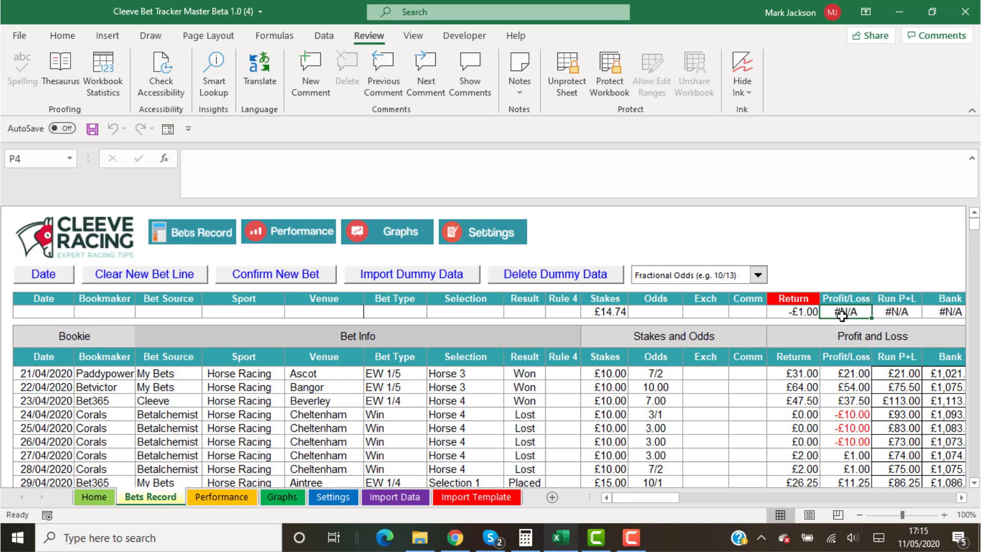
{"action": "left_click", "coordinate": [971, 159]}
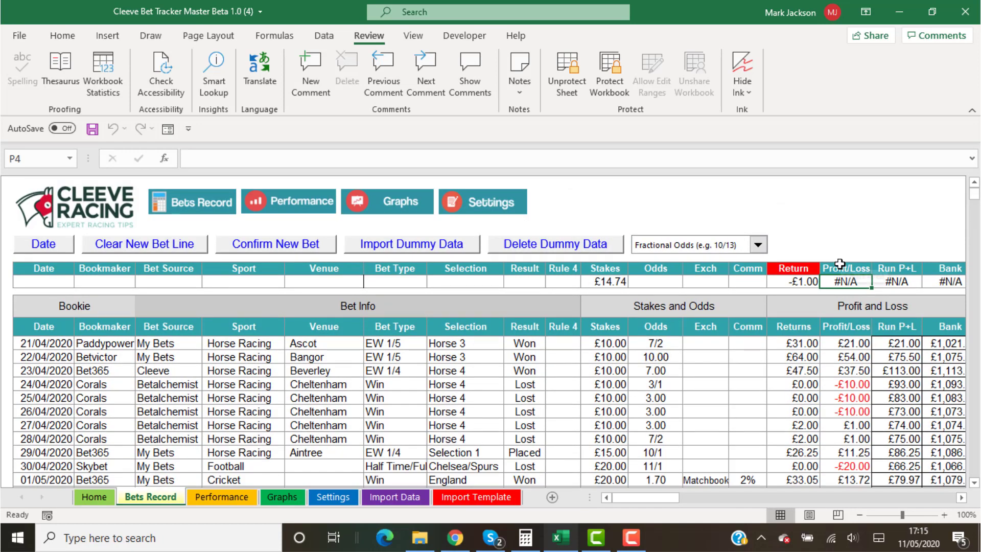
Overwrite the new bet line's Profit/Loss formula in P4 with 100, and clear the new bet line to restore the formula
{"action": "left_click", "coordinate": [888, 281]}
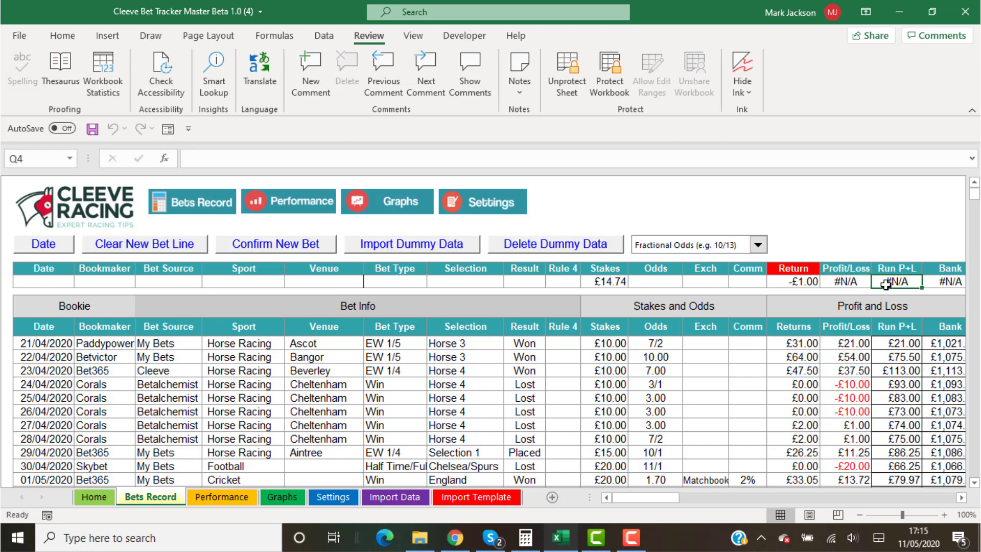
{"action": "left_click", "coordinate": [850, 282]}
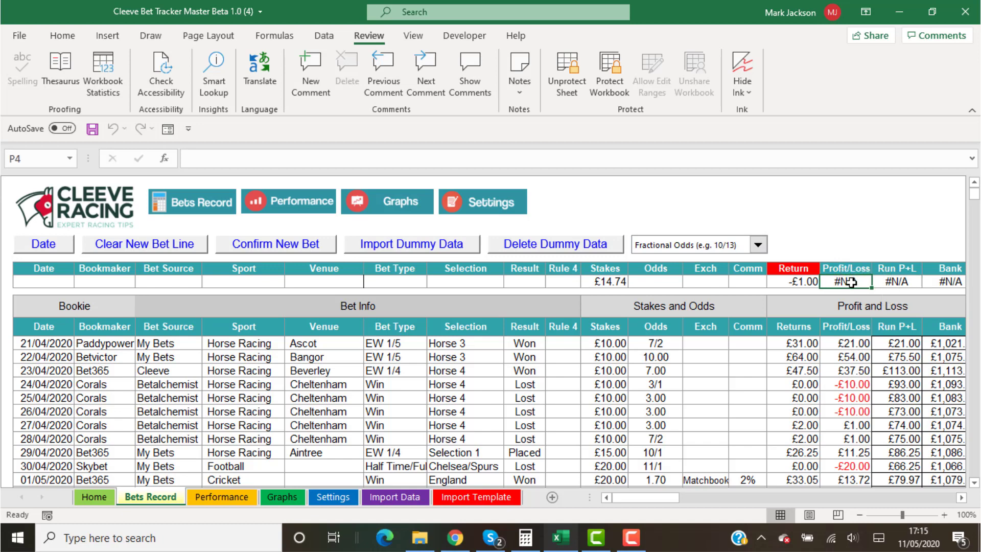
{"action": "type", "text": "100"}
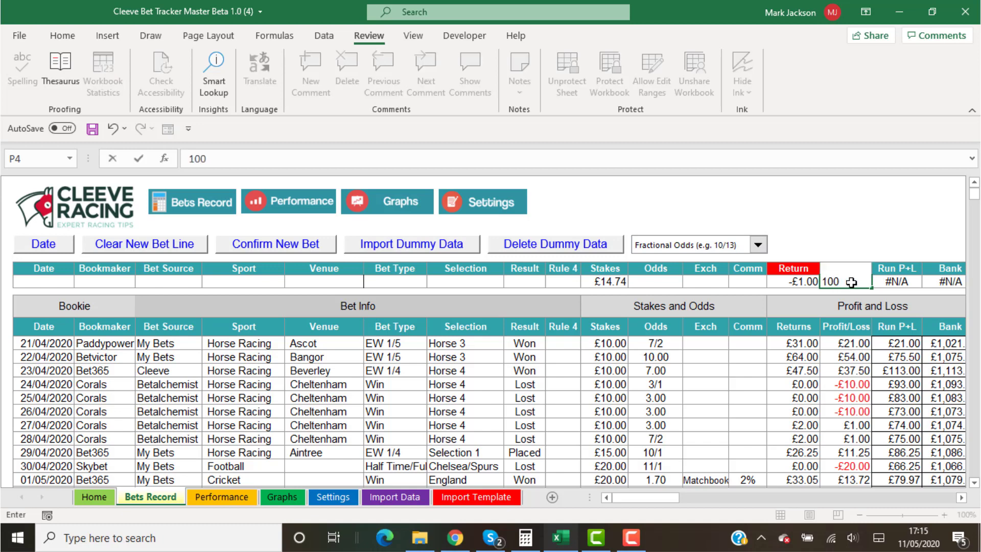
{"action": "key", "text": "Tab"}
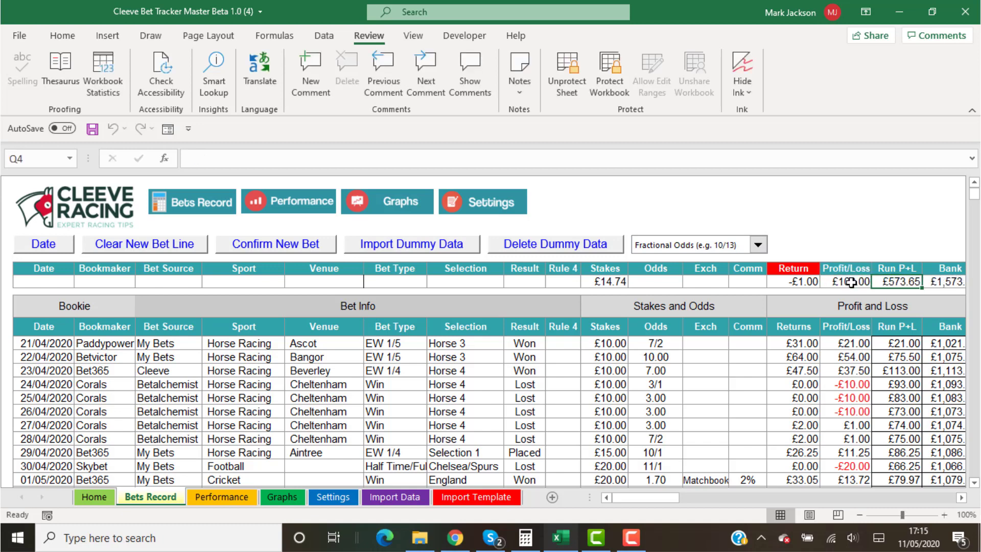
{"action": "left_click", "coordinate": [851, 282]}
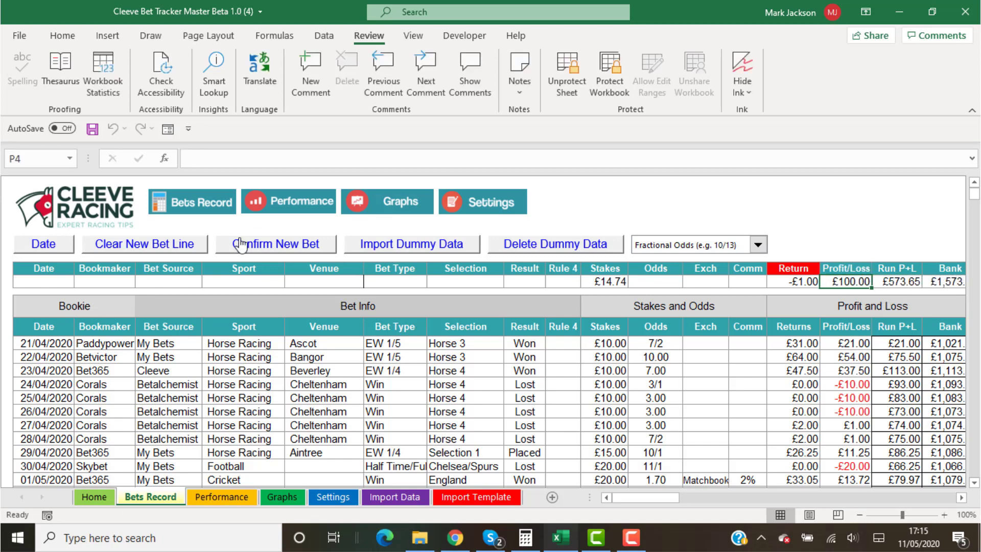
{"action": "left_click", "coordinate": [191, 249]}
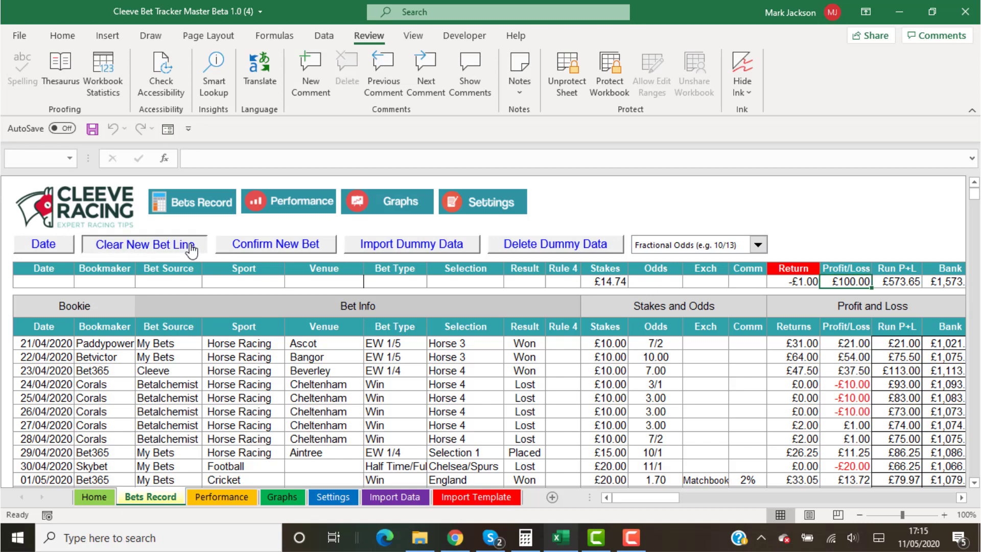
{"action": "left_click", "coordinate": [840, 280]}
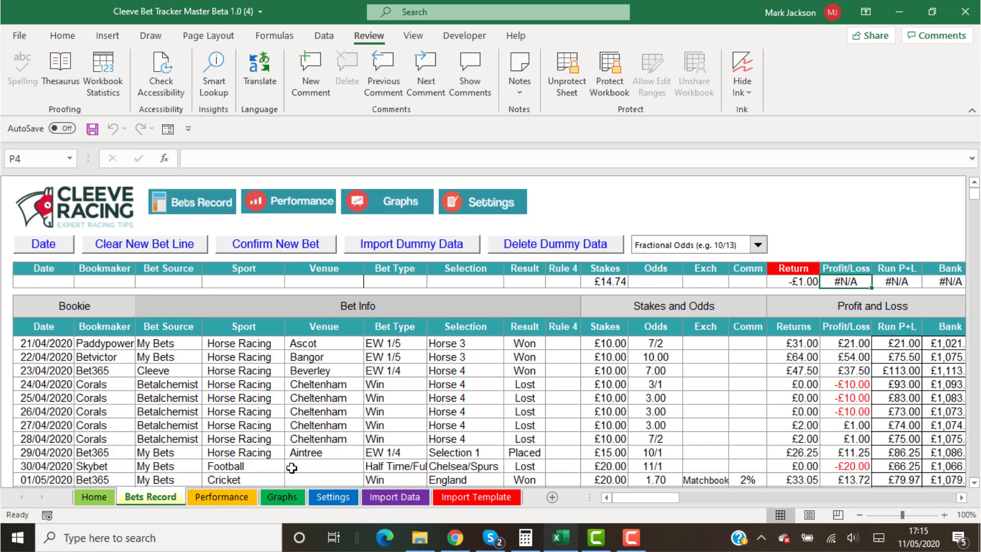
Unprotect the Graphs sheet, and bring up the editing options for the plot area of the Profit by Bet Type chart
{"action": "left_click", "coordinate": [290, 499]}
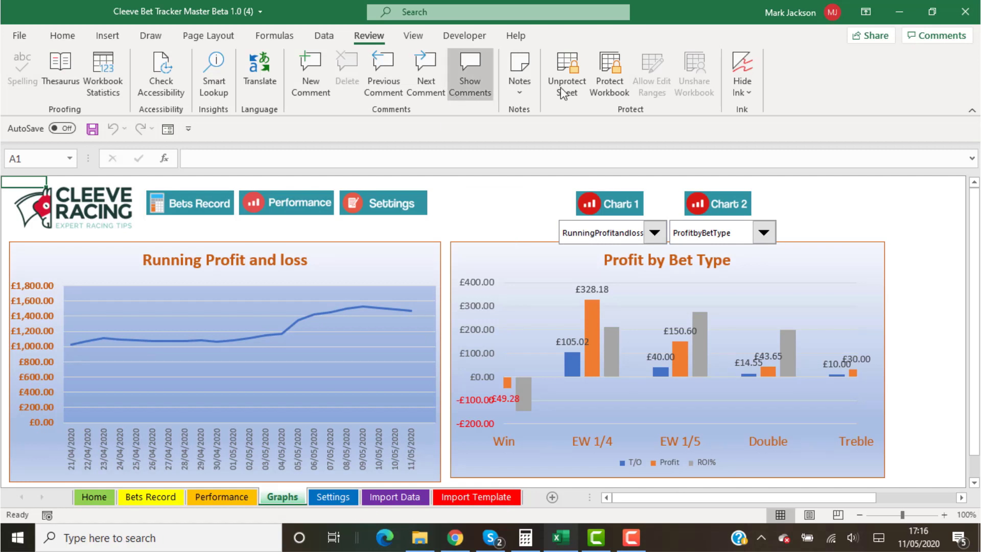
{"action": "left_click", "coordinate": [575, 90]}
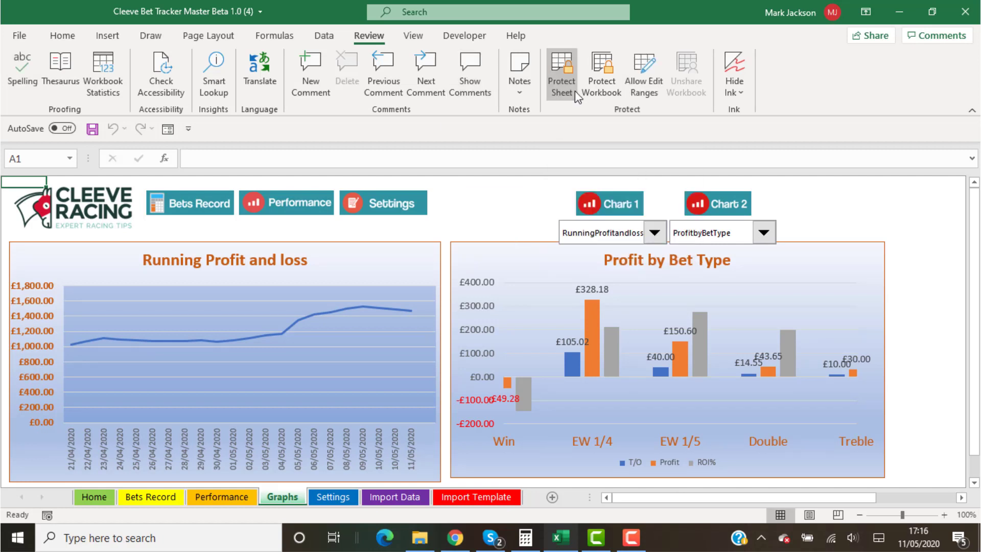
{"action": "left_click", "coordinate": [515, 256]}
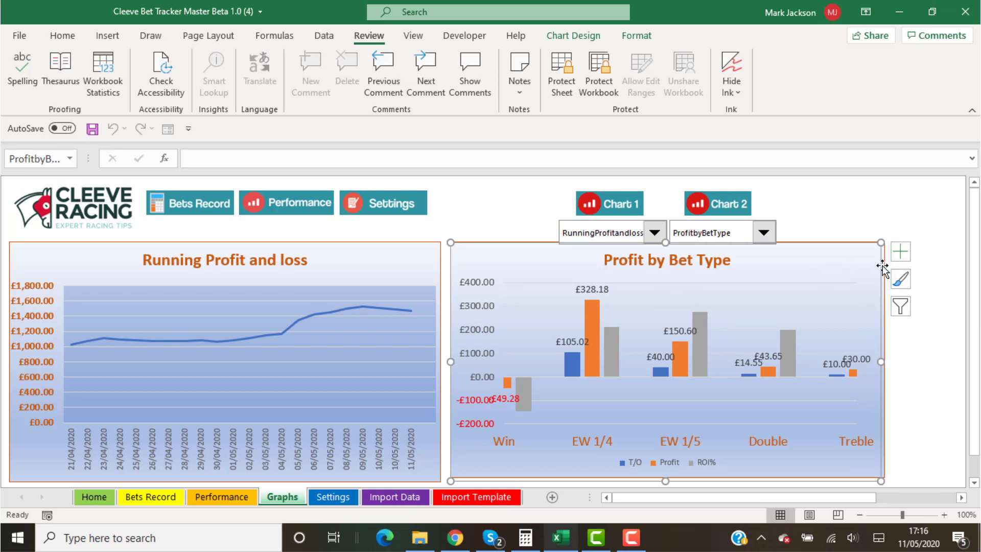
{"action": "right_click", "coordinate": [703, 291]}
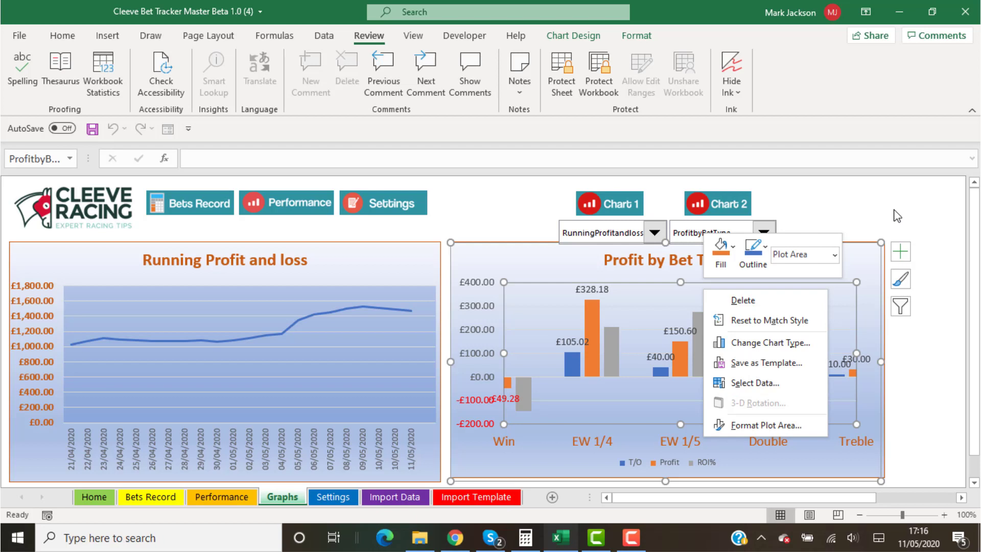
{"action": "key", "text": "Escape"}
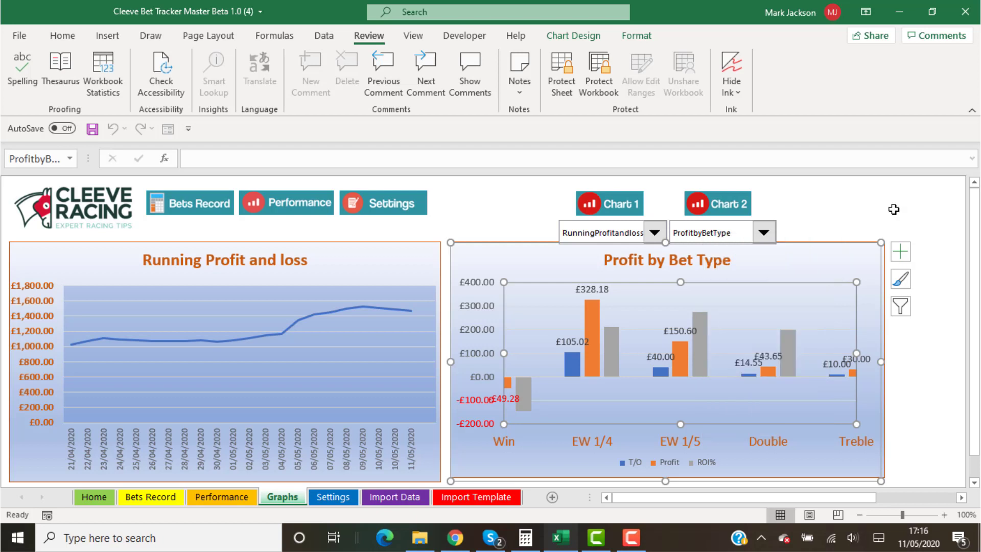
Protect the Graphs sheet again without a password, keeping the default permissions
{"action": "left_click", "coordinate": [568, 91]}
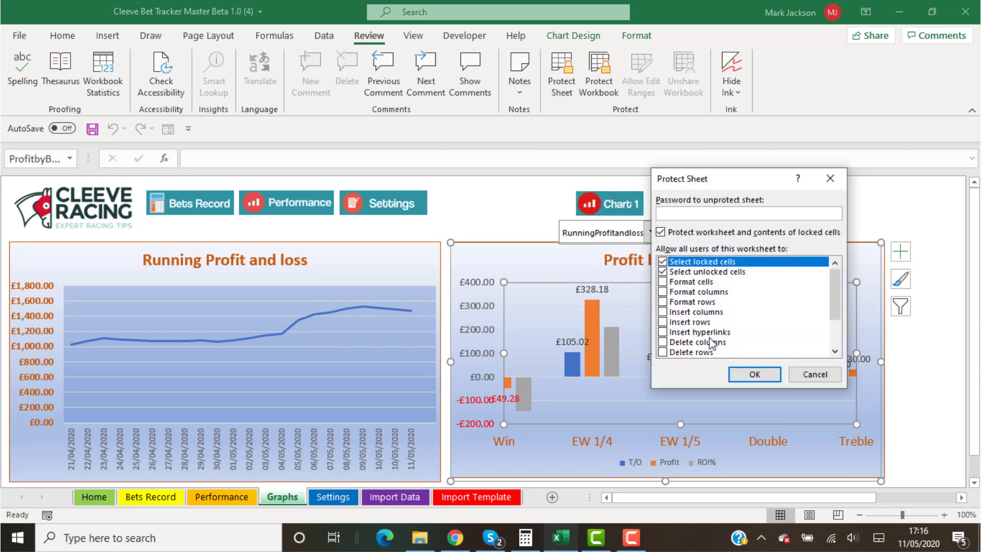
{"action": "left_click", "coordinate": [754, 374]}
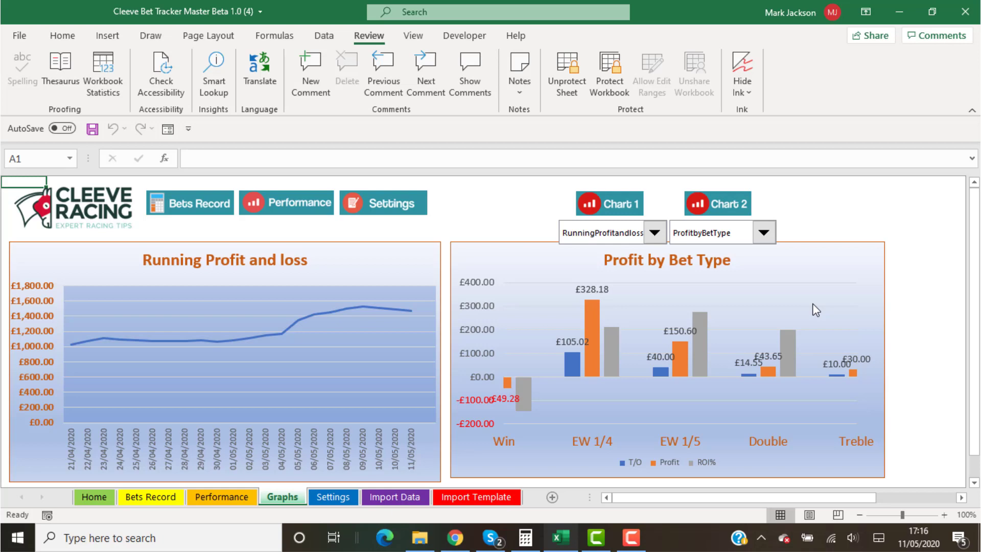
Go to the Performance sheet and select the Bet365 profit cell D17 in the Profit by bookmaker table
{"action": "left_click", "coordinate": [241, 498]}
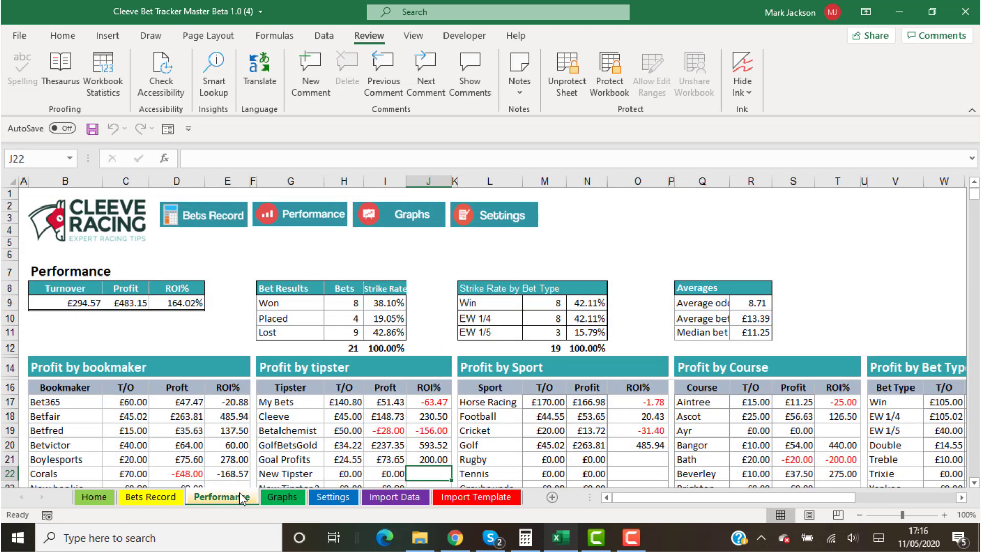
{"action": "left_click", "coordinate": [189, 403]}
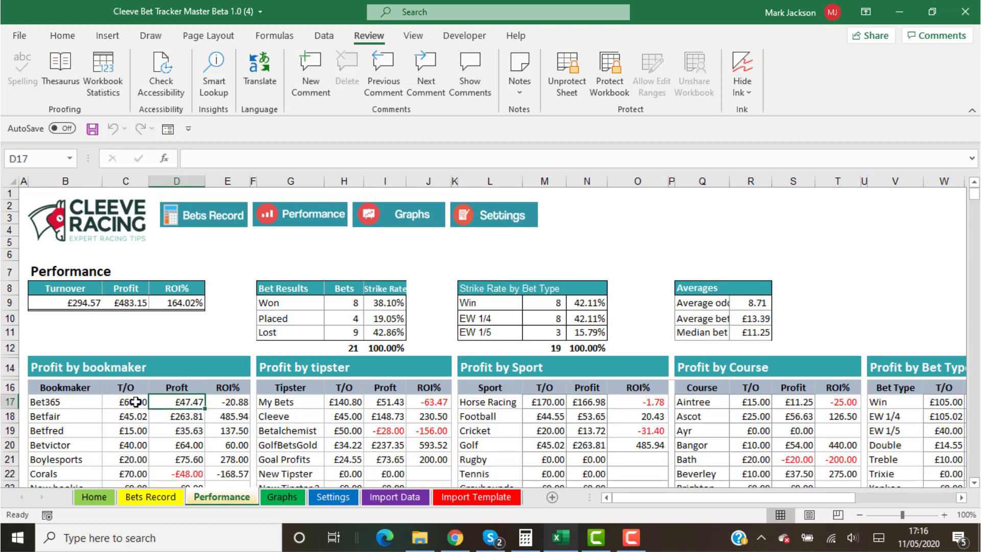
{"action": "left_click_drag", "start_coordinate": [134, 402], "coordinate": [233, 474]}
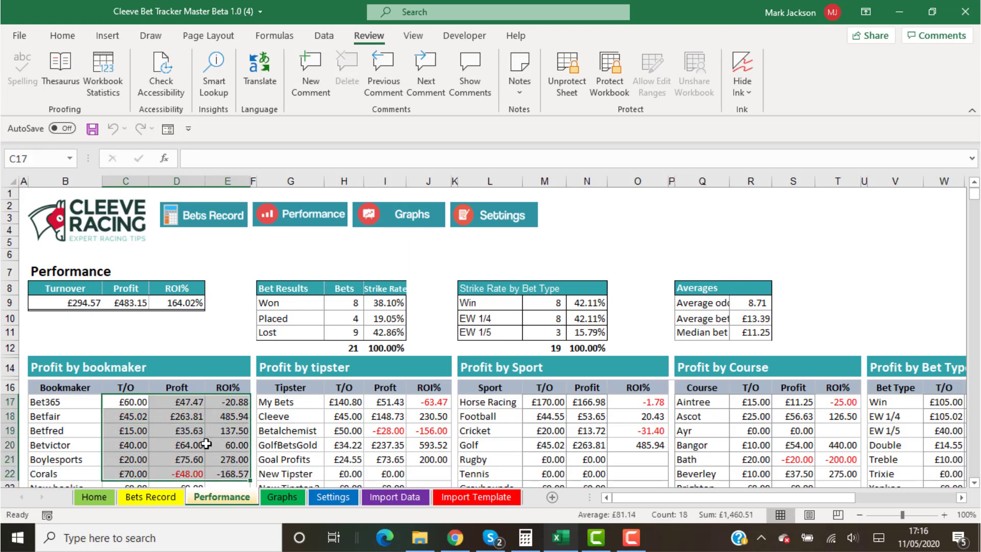
{"action": "left_click", "coordinate": [187, 403]}
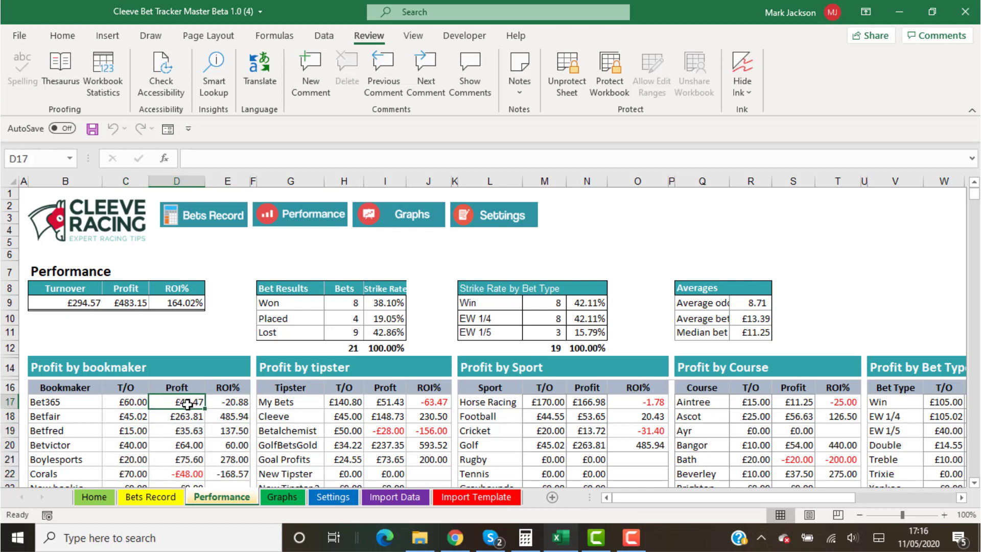
Try a green, yellow and red circle icon set on the Bet365 profit cell D17 alone, and undo it
{"action": "left_click", "coordinate": [975, 483]}
{"action": "left_click", "coordinate": [975, 484]}
{"action": "left_click", "coordinate": [975, 484]}
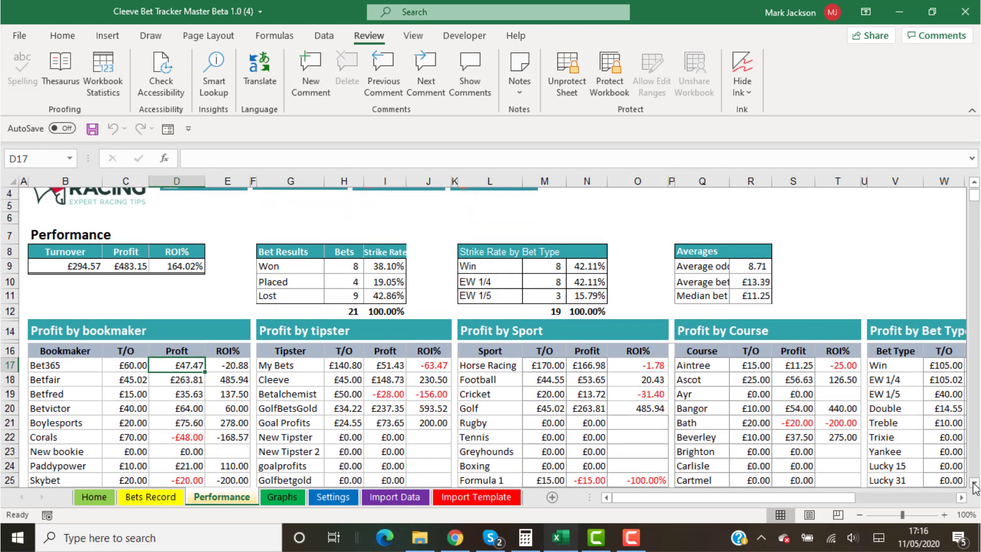
{"action": "left_click", "coordinate": [63, 36]}
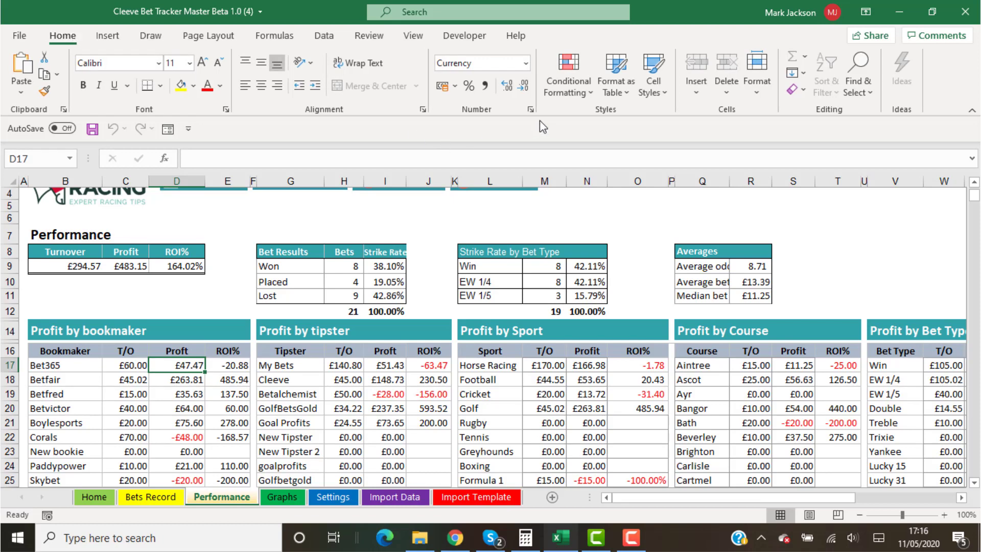
{"action": "left_click", "coordinate": [569, 88]}
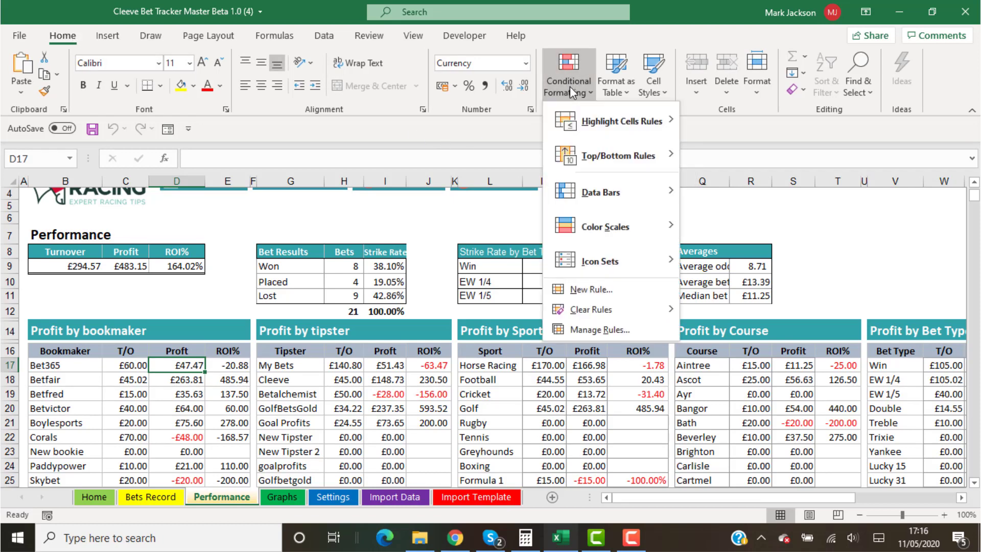
{"action": "mouse_move", "coordinate": [605, 228]}
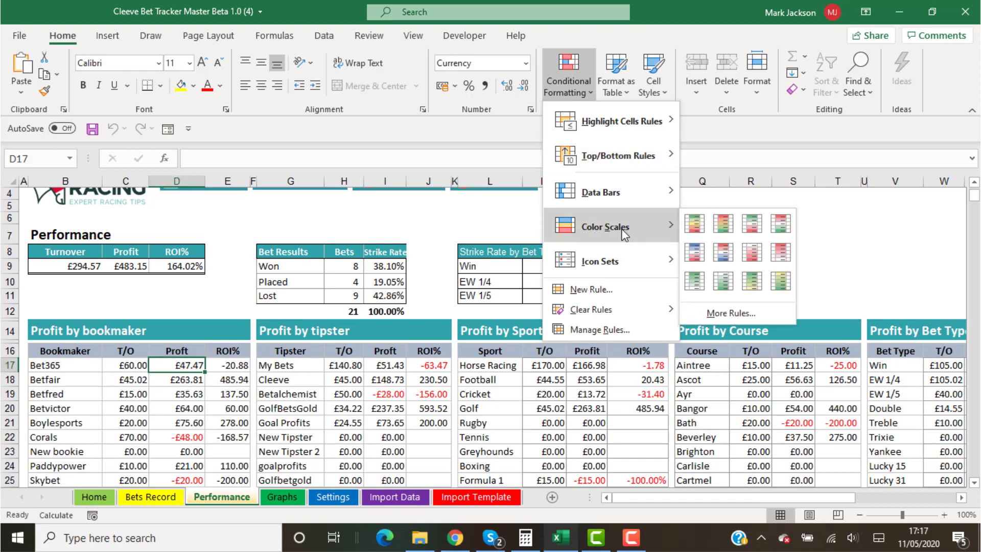
{"action": "mouse_move", "coordinate": [626, 262]}
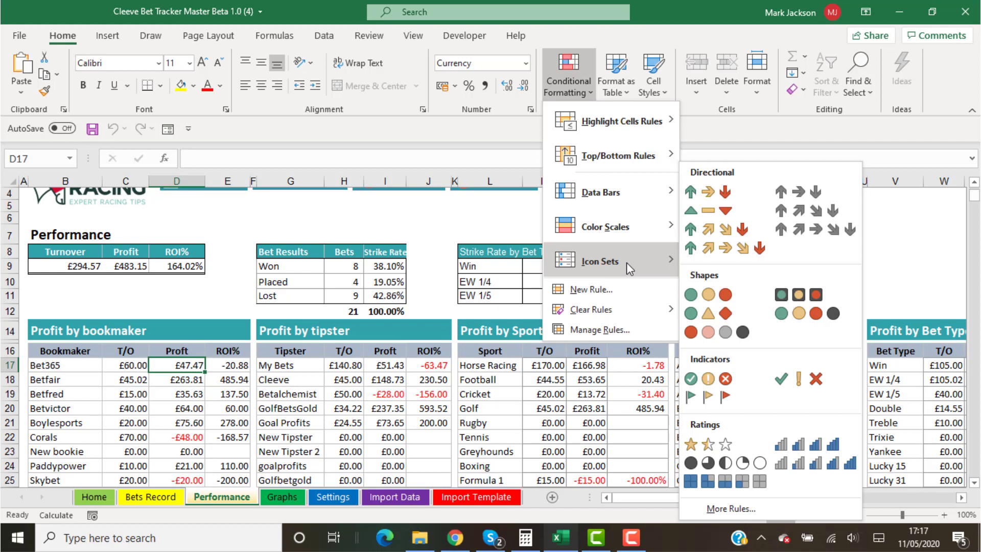
{"action": "left_click", "coordinate": [706, 296]}
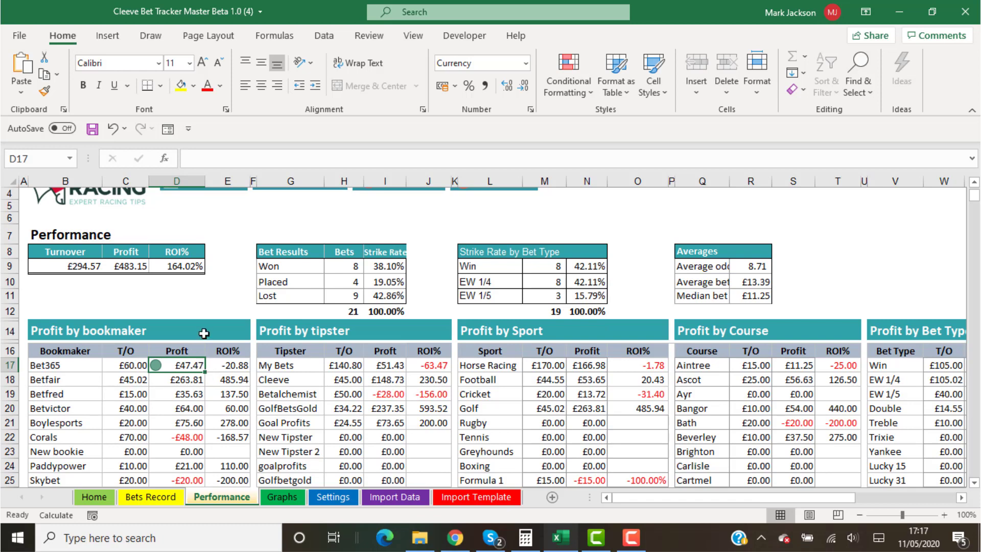
{"action": "left_click", "coordinate": [112, 128]}
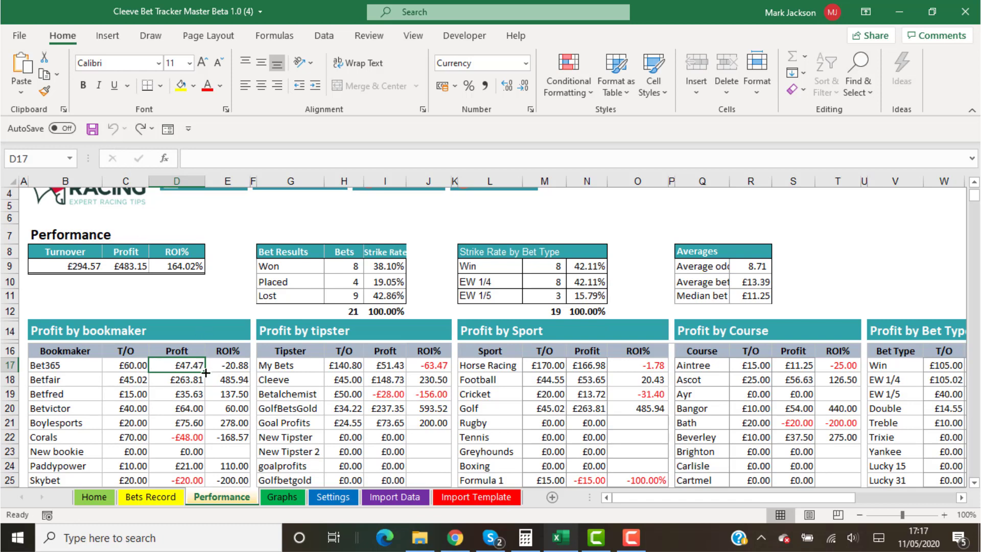
Apply the green, yellow and red circle icon set as conditional formatting to the bookmaker profit cells D17:D27
{"action": "mouse_move", "coordinate": [190, 364]}
{"action": "left_mouse_down"}
{"action": "mouse_move", "coordinate": [198, 507]}
{"action": "mouse_move", "coordinate": [202, 358]}
{"action": "left_mouse_up"}
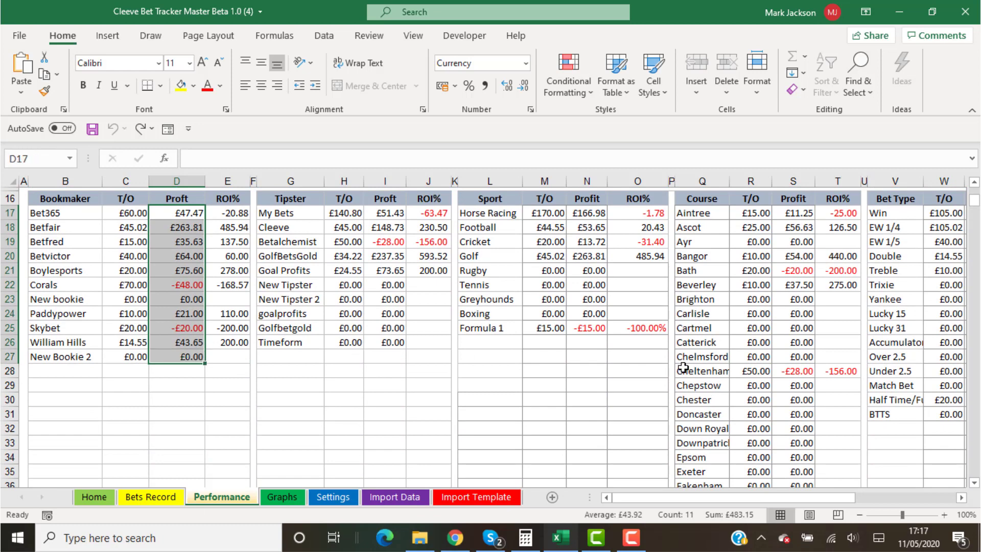
{"action": "left_click_drag", "start_coordinate": [974, 202], "coordinate": [973, 193]}
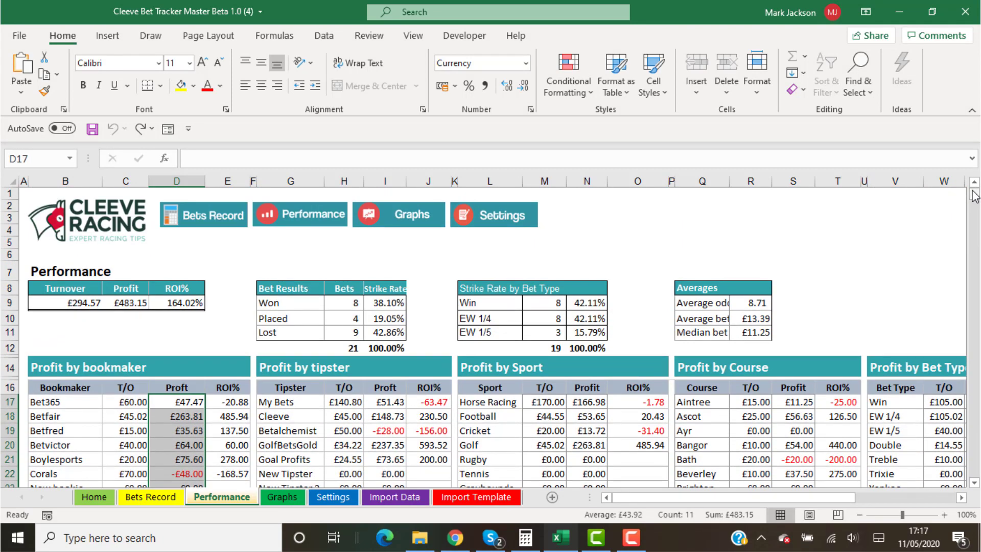
{"action": "left_click", "coordinate": [588, 95]}
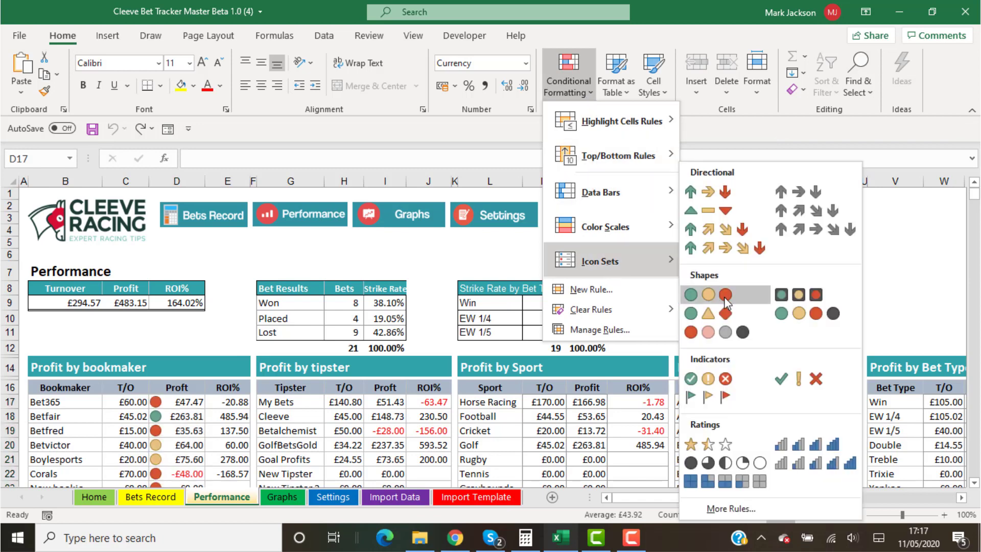
{"action": "left_click", "coordinate": [725, 297]}
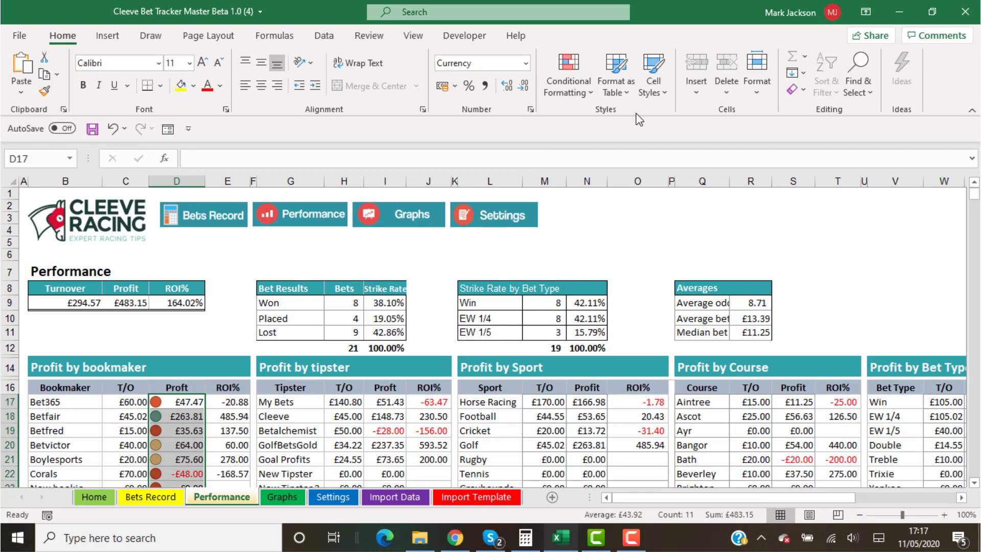
Edit the icon set rule for D17:D27 so that both the green and yellow thresholds use the Number type
{"action": "left_click", "coordinate": [586, 91]}
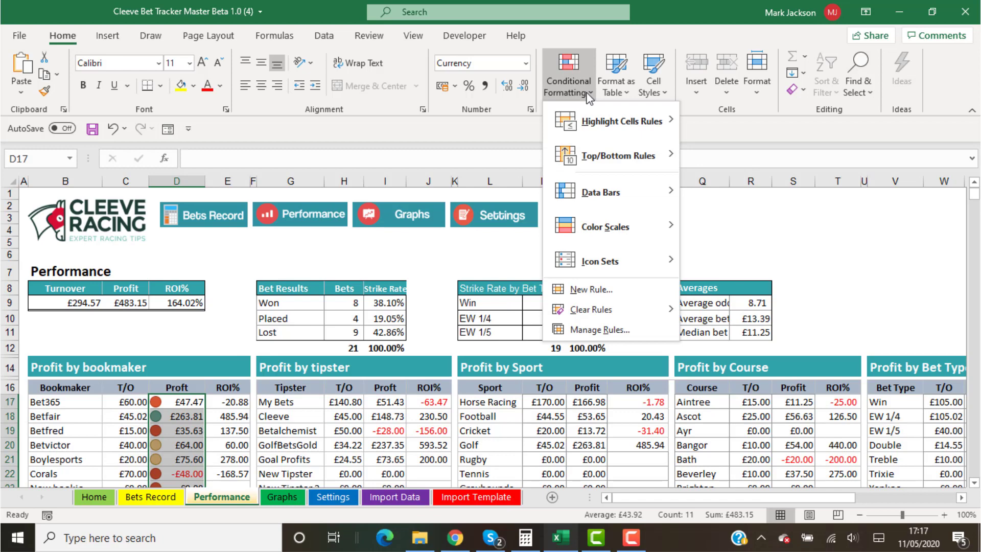
{"action": "left_click", "coordinate": [610, 330]}
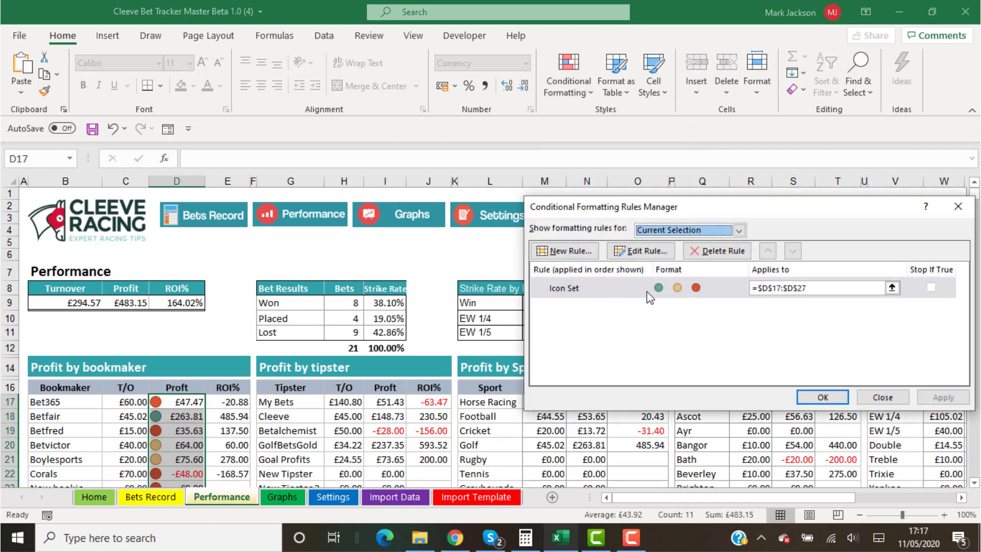
{"action": "left_click", "coordinate": [818, 289]}
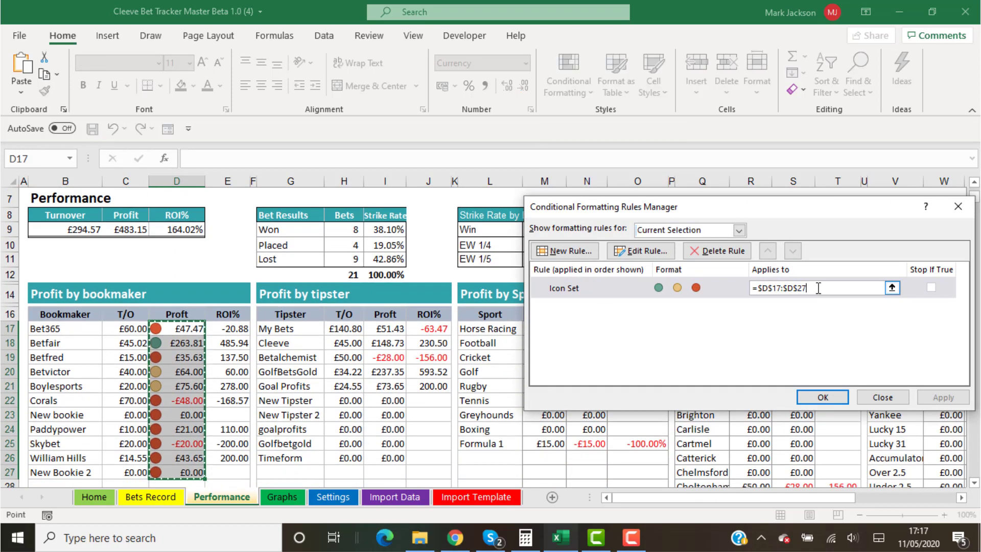
{"action": "left_click", "coordinate": [659, 255]}
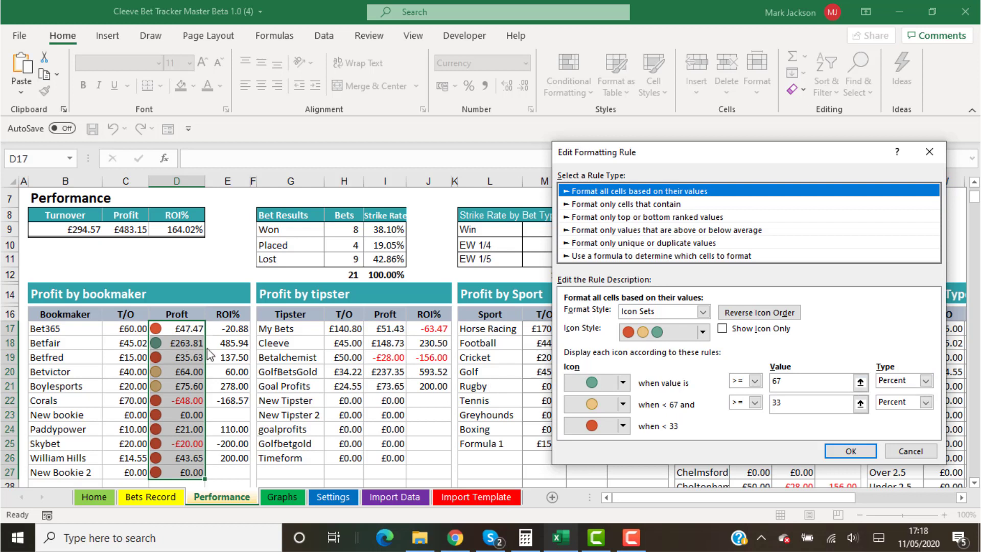
{"action": "left_click", "coordinate": [925, 381]}
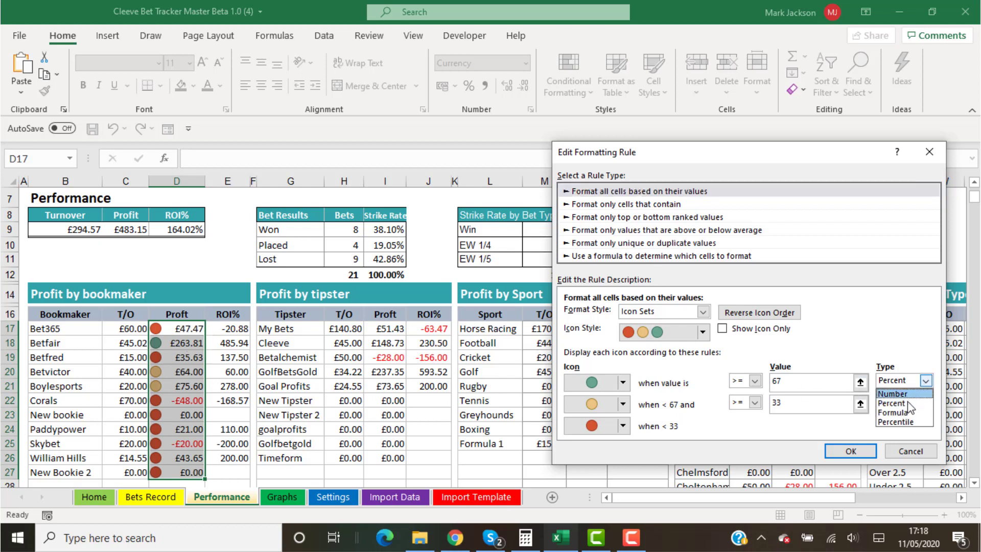
{"action": "left_click", "coordinate": [905, 392]}
{"action": "left_click", "coordinate": [926, 402]}
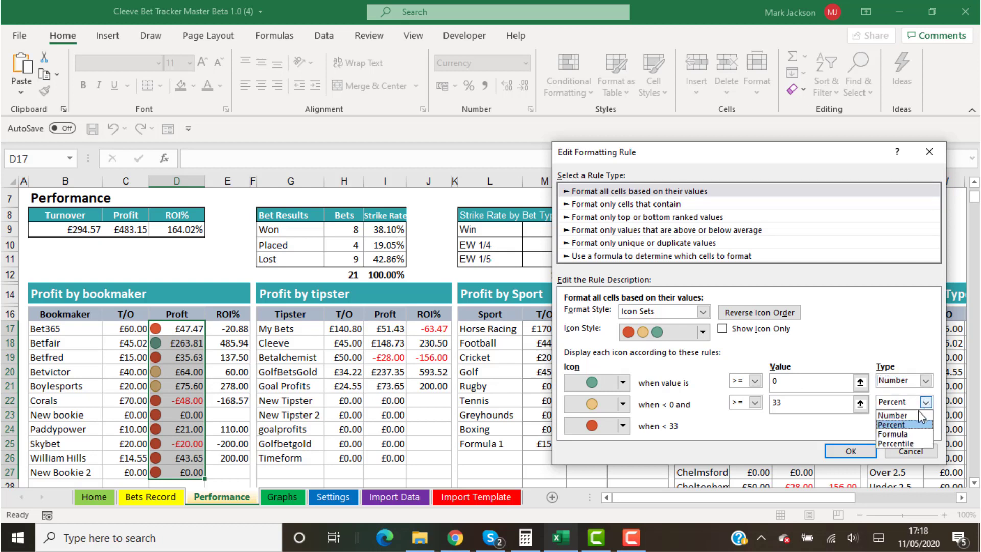
{"action": "left_click", "coordinate": [914, 415]}
Set the green icon's threshold to 100, replace the yellow icon's threshold, and apply the edited rule
{"action": "left_click", "coordinate": [789, 384]}
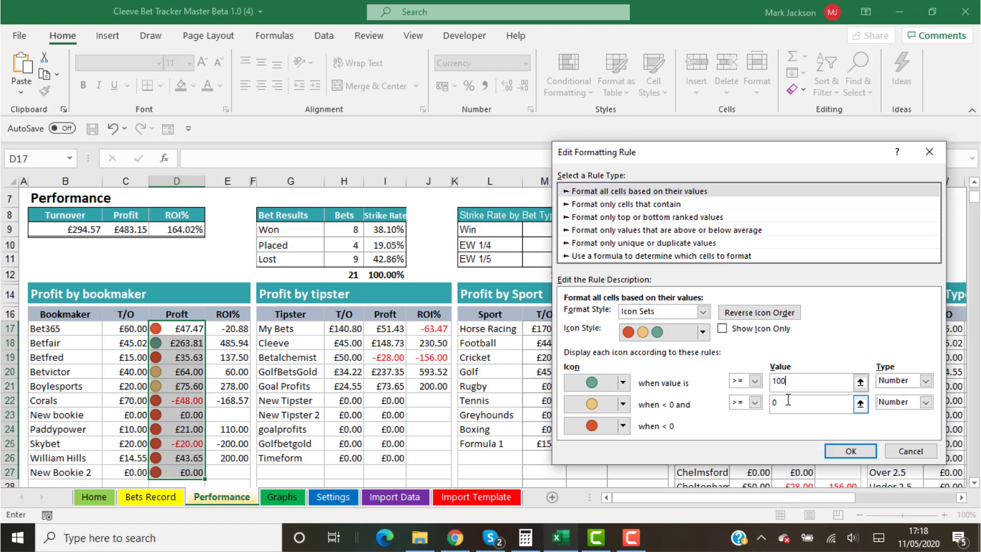
{"action": "left_click", "coordinate": [788, 403]}
{"action": "key", "text": "BackSpace"}
{"action": "left_click", "coordinate": [864, 456]}
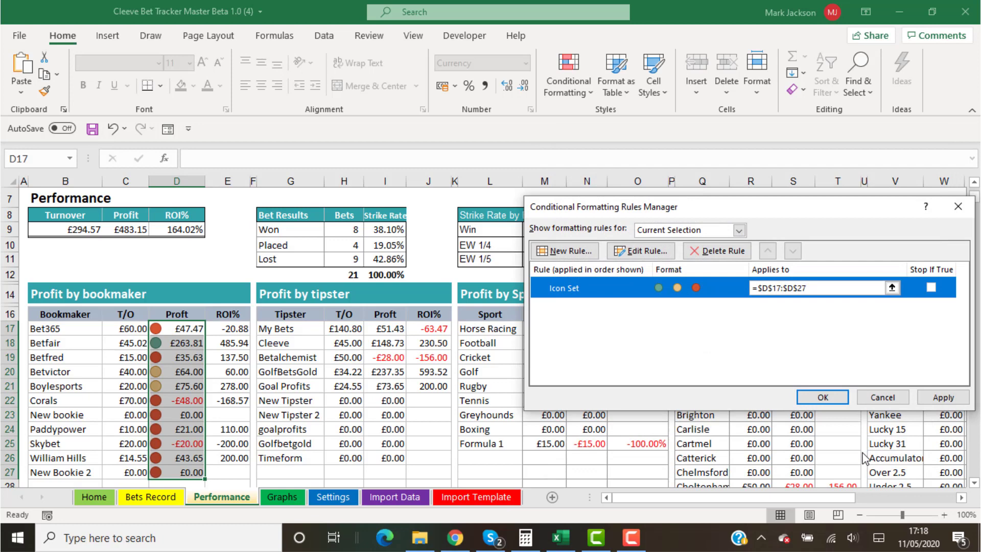
{"action": "left_click", "coordinate": [822, 399]}
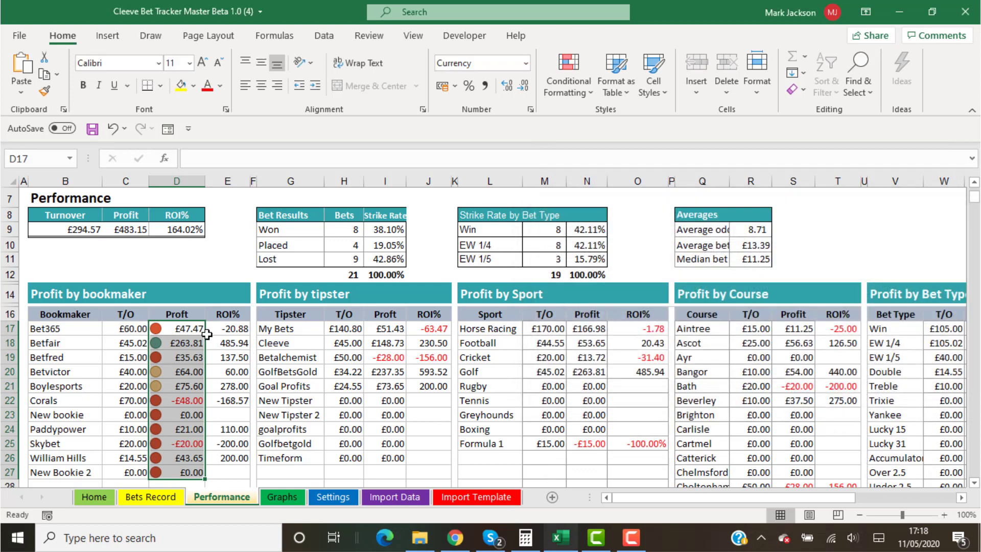
Check the icons in the profit cells of Bet365, Betfair and Betvictor against their values
{"action": "left_click", "coordinate": [164, 330]}
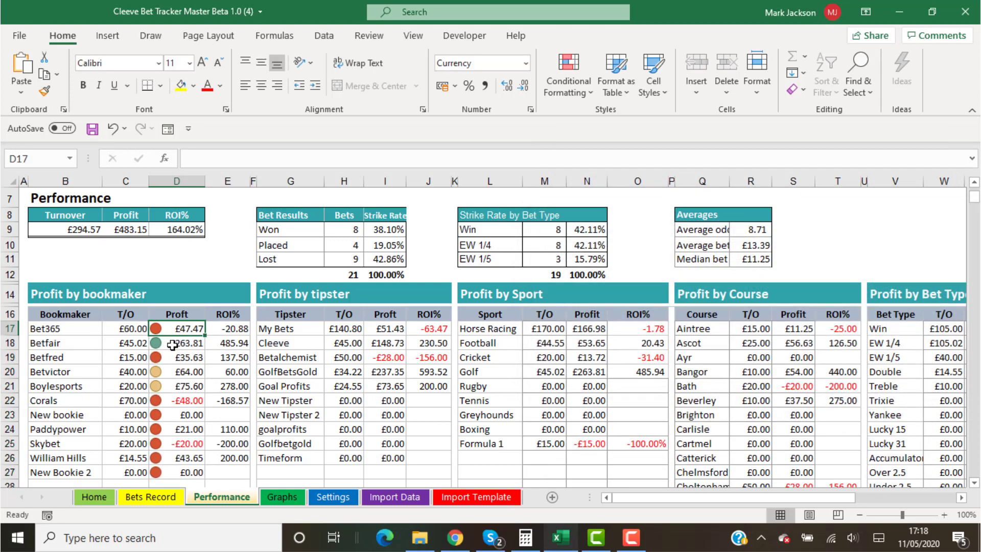
{"action": "left_click", "coordinate": [173, 345]}
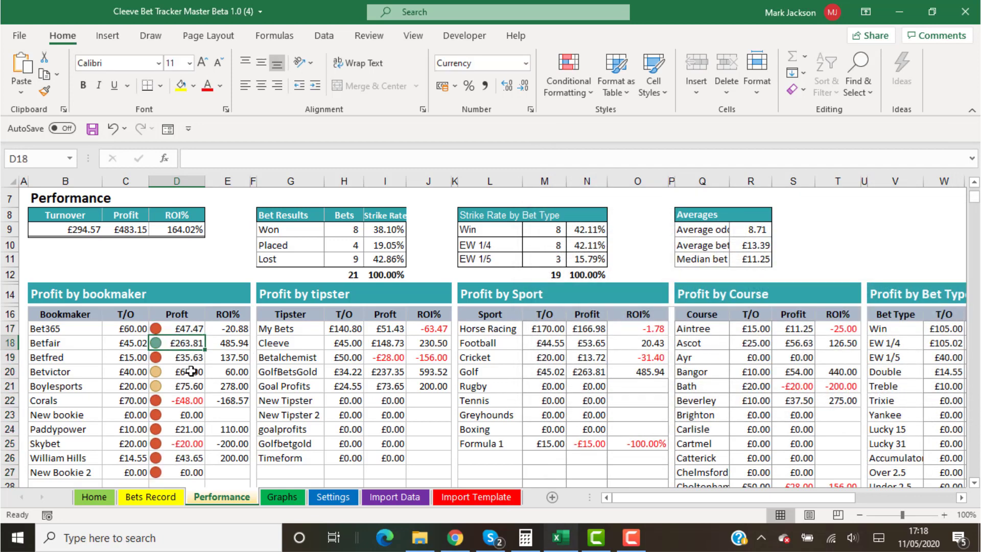
{"action": "left_click", "coordinate": [193, 330]}
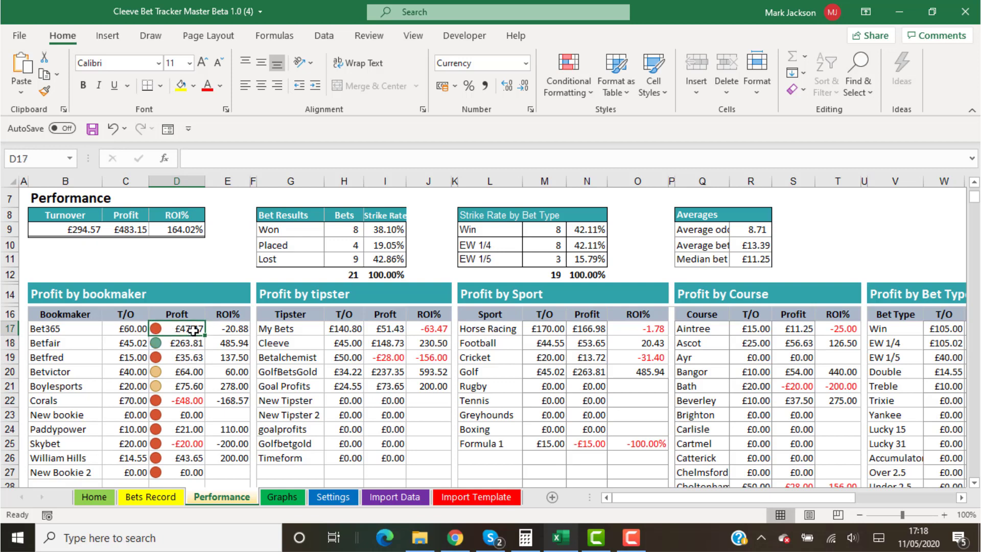
{"action": "left_click", "coordinate": [194, 374]}
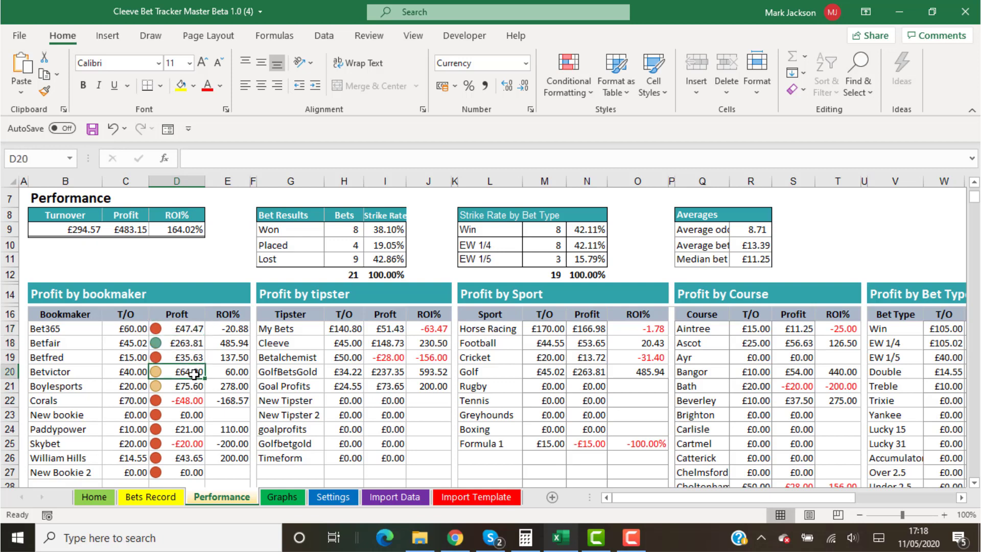
Edit the icon set rule for the bookmaker profit cells D17:D27, replacing the yellow circle with the yellow sideways arrow
{"action": "left_click", "coordinate": [194, 386]}
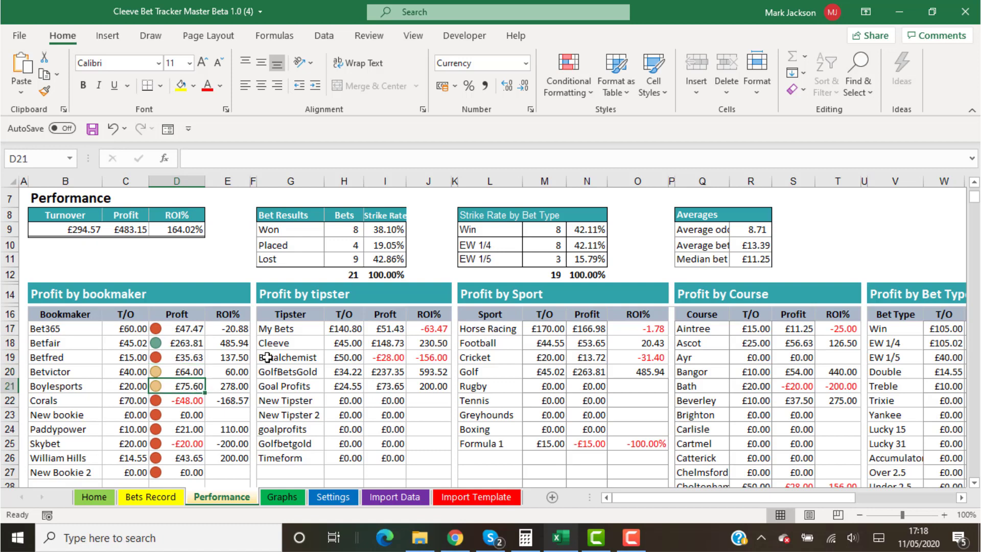
{"action": "left_click", "coordinate": [195, 330]}
{"action": "left_click_drag", "start_coordinate": [186, 378], "coordinate": [193, 472]}
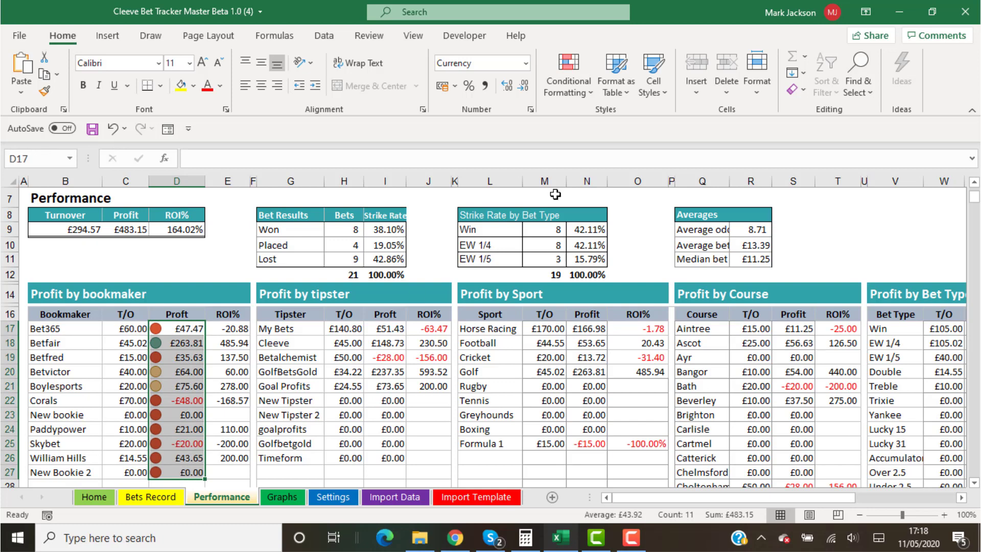
{"action": "left_click", "coordinate": [591, 84]}
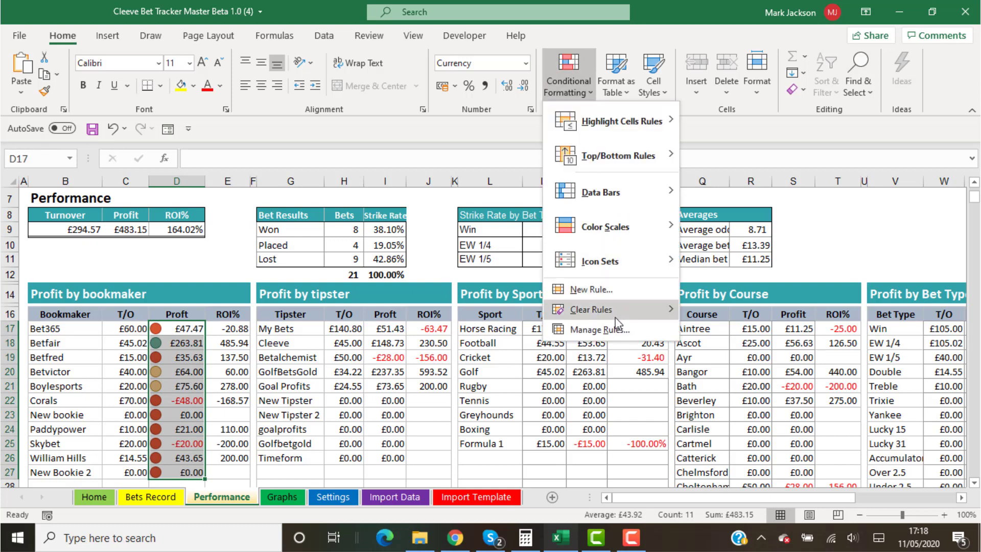
{"action": "left_click", "coordinate": [599, 329]}
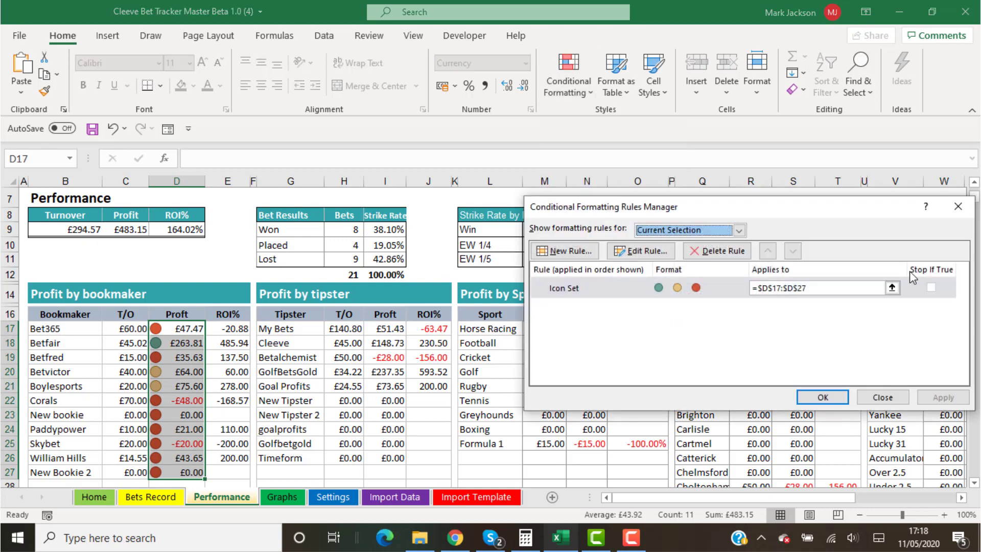
{"action": "left_click", "coordinate": [649, 251]}
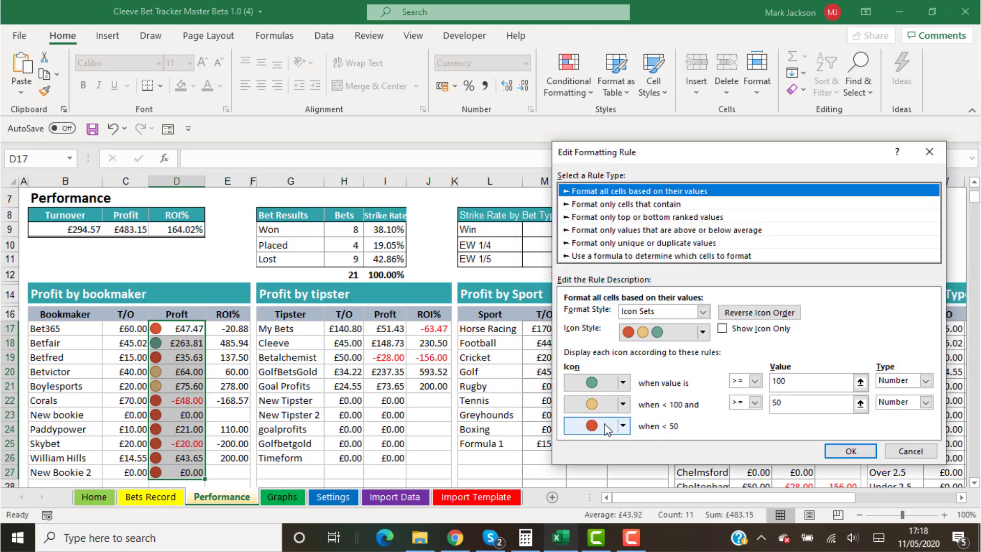
{"action": "left_click", "coordinate": [623, 405]}
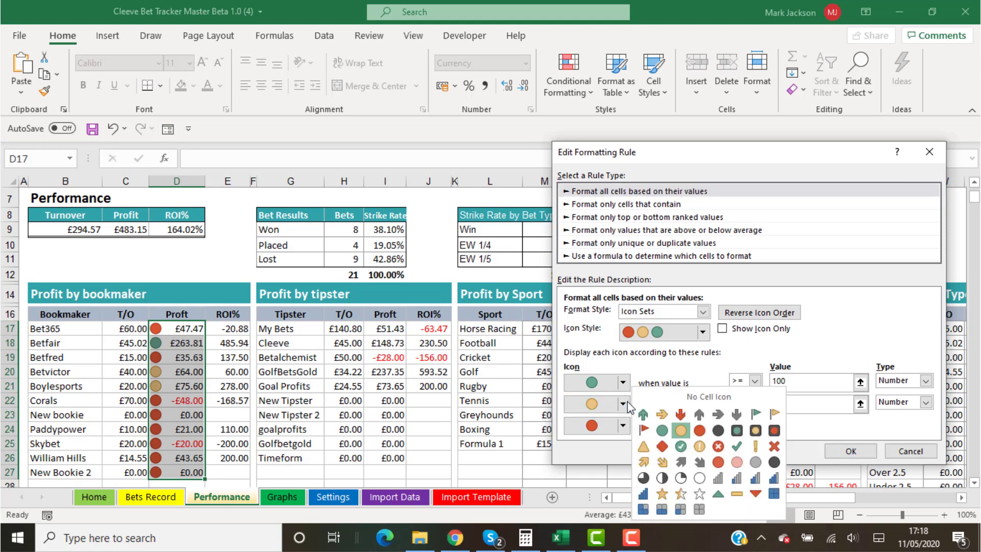
{"action": "left_click", "coordinate": [662, 414]}
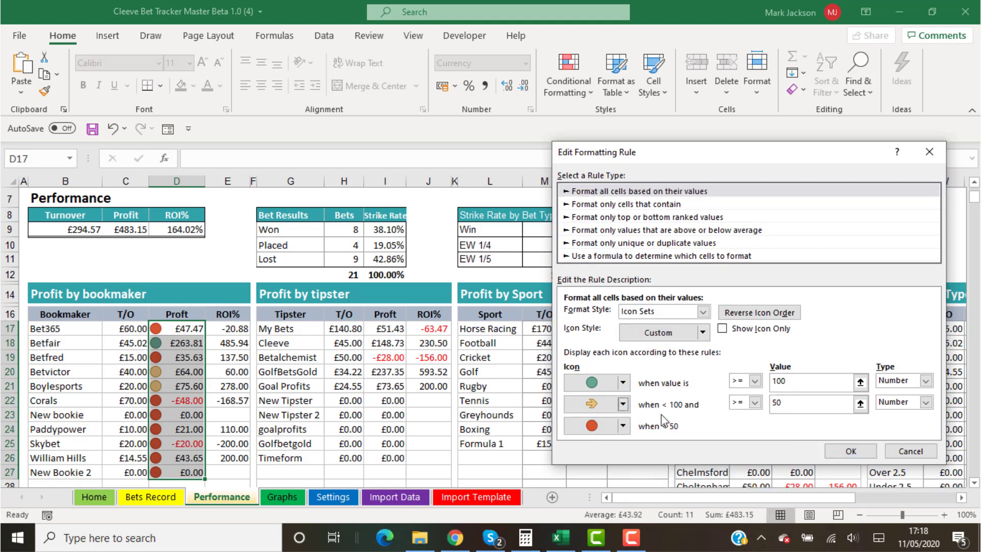
Switch the rule's icon style to the red, yellow and green flags and apply it to D17:D27
{"action": "left_click", "coordinate": [623, 405]}
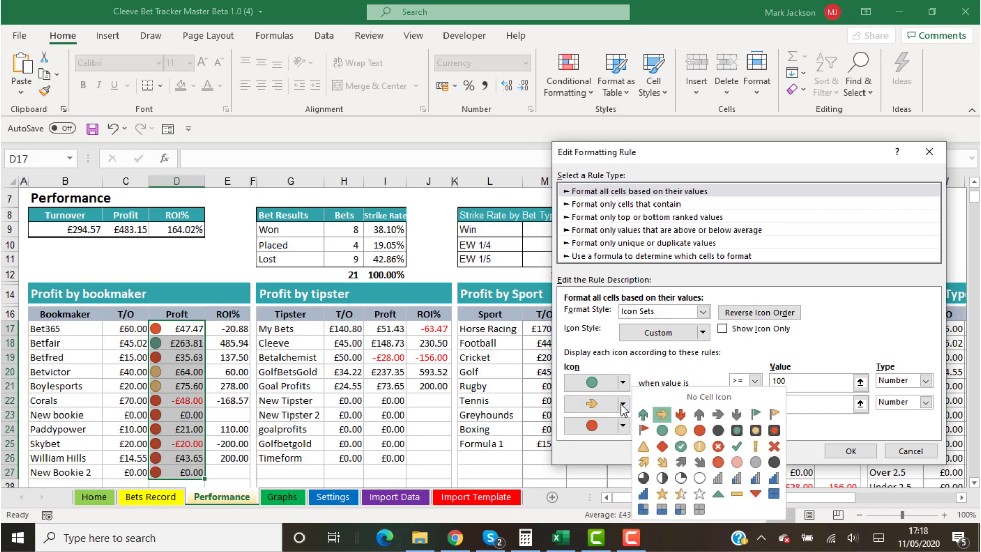
{"action": "left_click", "coordinate": [623, 406]}
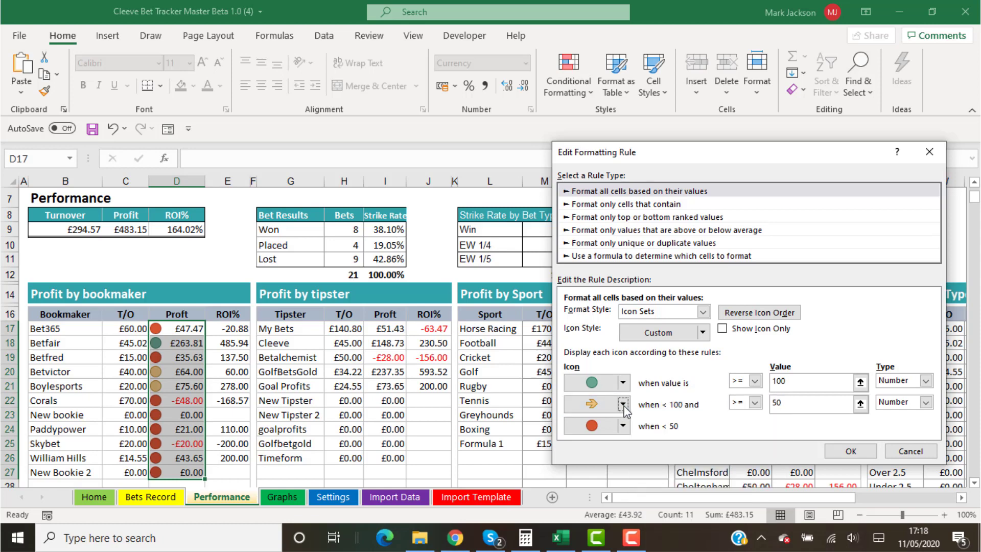
{"action": "left_click", "coordinate": [623, 406]}
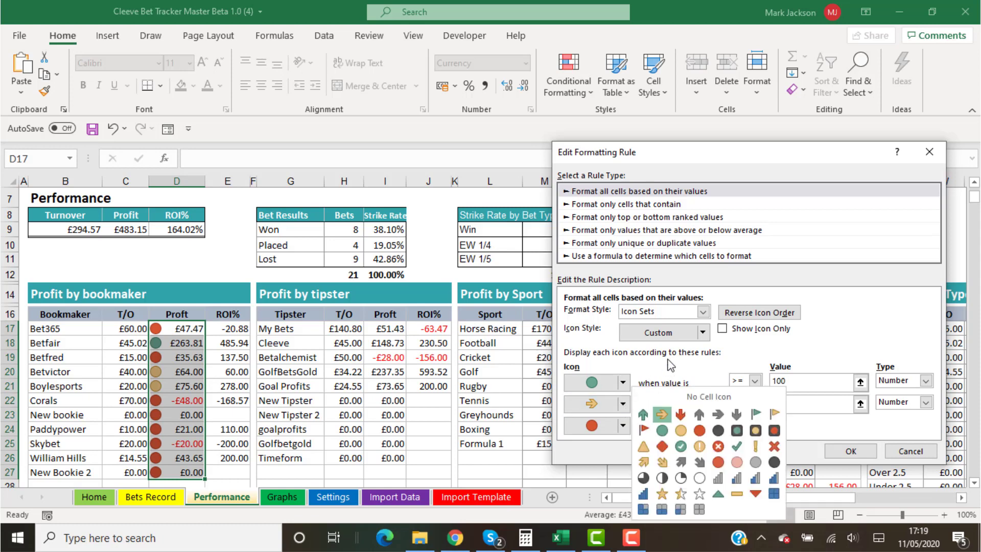
{"action": "left_click", "coordinate": [704, 335]}
{"action": "left_click", "coordinate": [704, 334]}
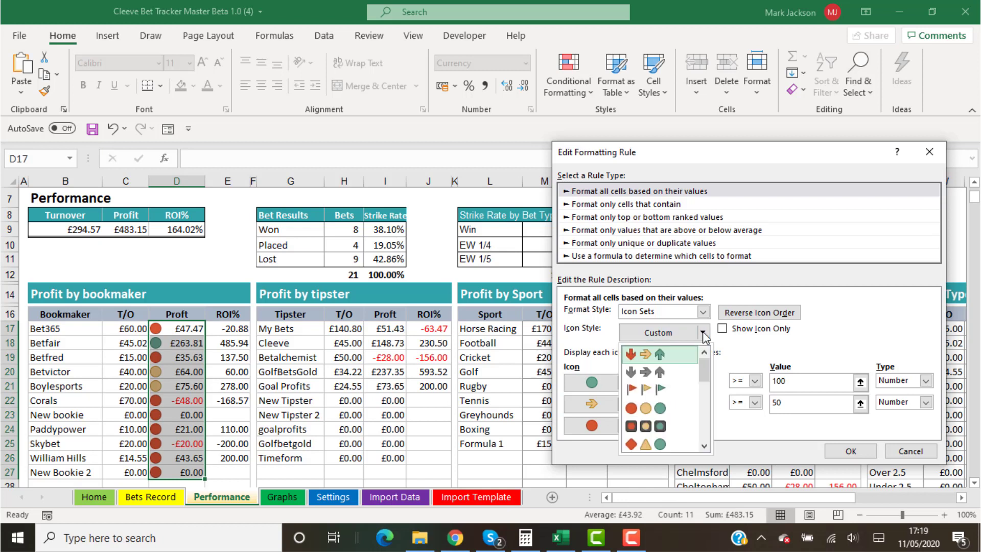
{"action": "scroll", "coordinate": [705, 446], "scroll_direction": "down", "scroll_amount": 3}
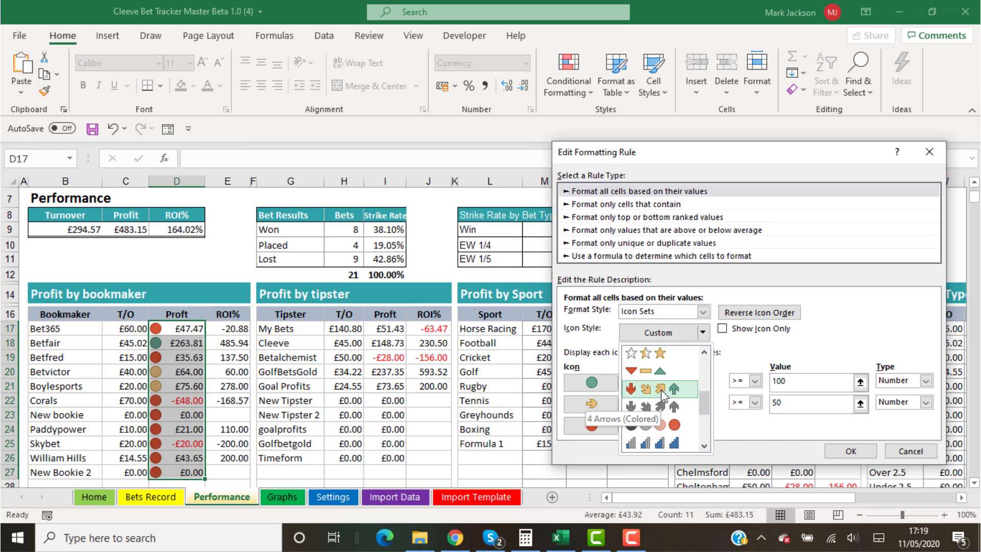
{"action": "scroll", "coordinate": [703, 369], "scroll_direction": "up", "scroll_amount": 3}
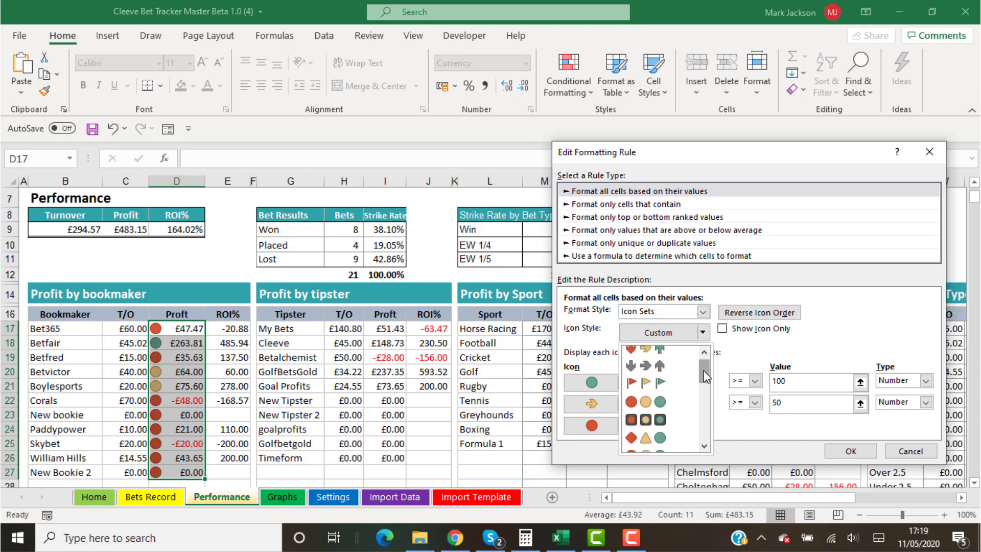
{"action": "left_click", "coordinate": [651, 382]}
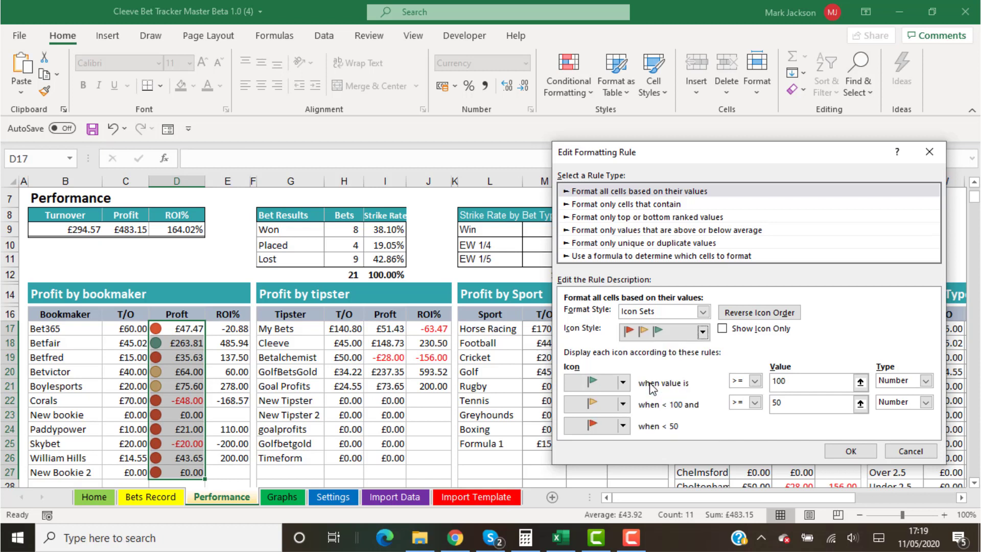
{"action": "left_click", "coordinate": [839, 452]}
{"action": "left_click", "coordinate": [823, 398]}
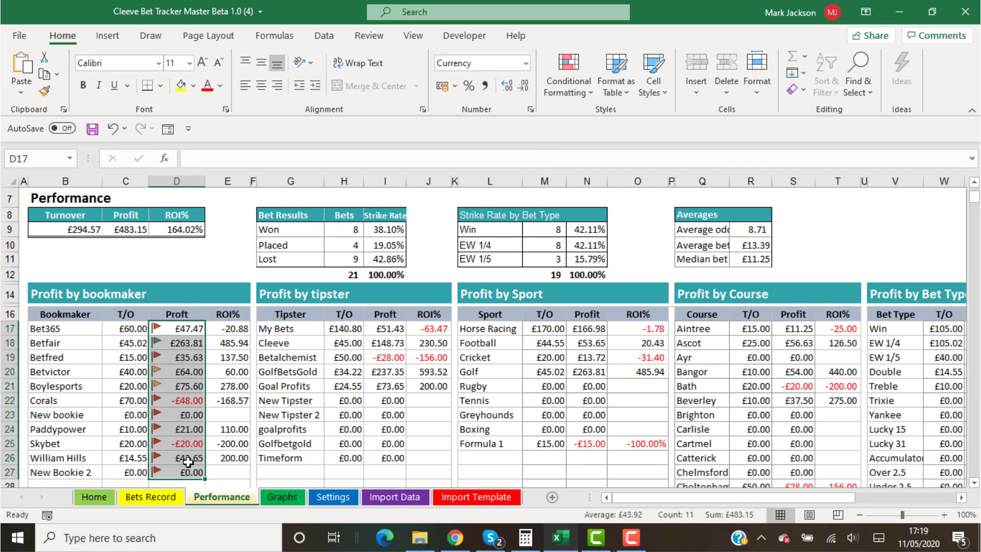
Reopen the flag icon rule for D17:D27 and review its icons and threshold values without changing them
{"action": "left_click", "coordinate": [554, 95]}
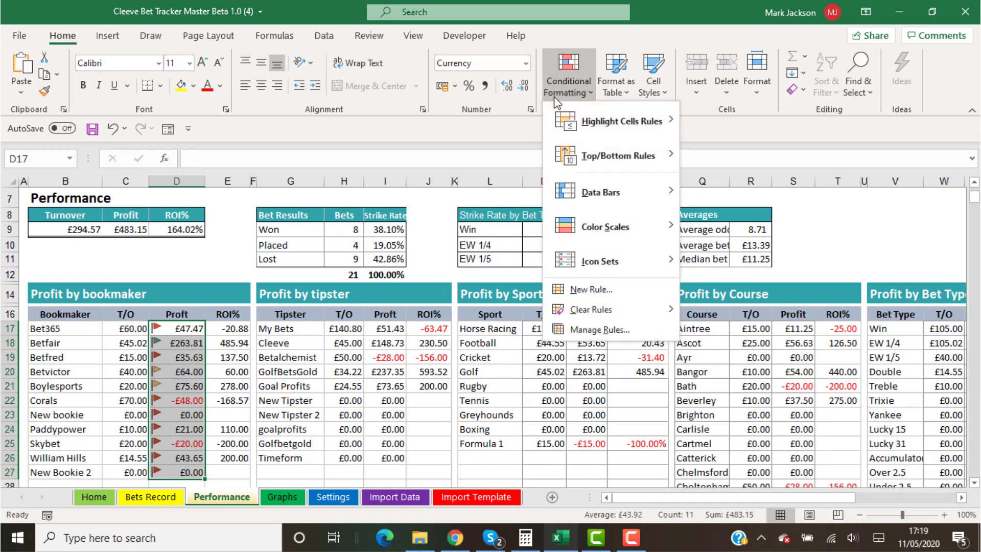
{"action": "mouse_move", "coordinate": [591, 263]}
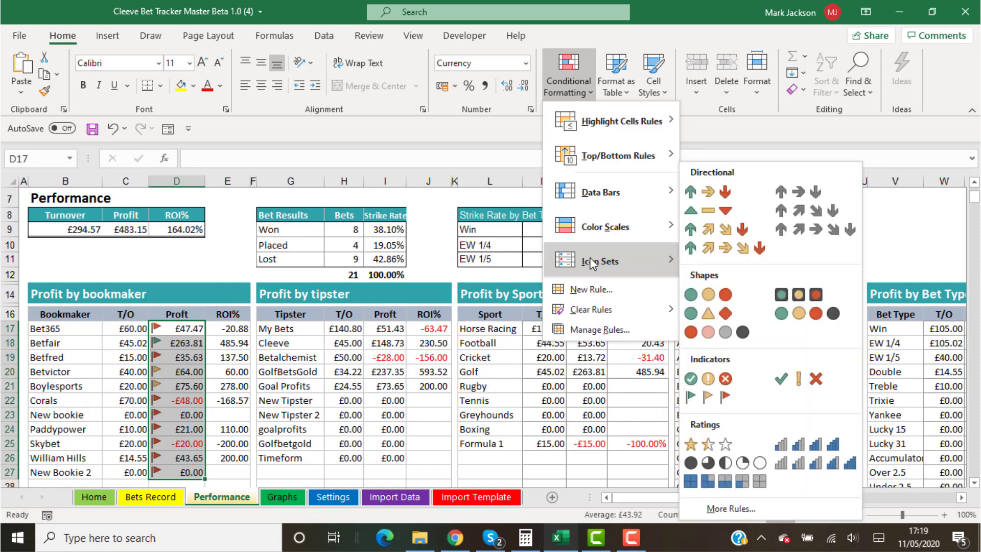
{"action": "left_click", "coordinate": [606, 339]}
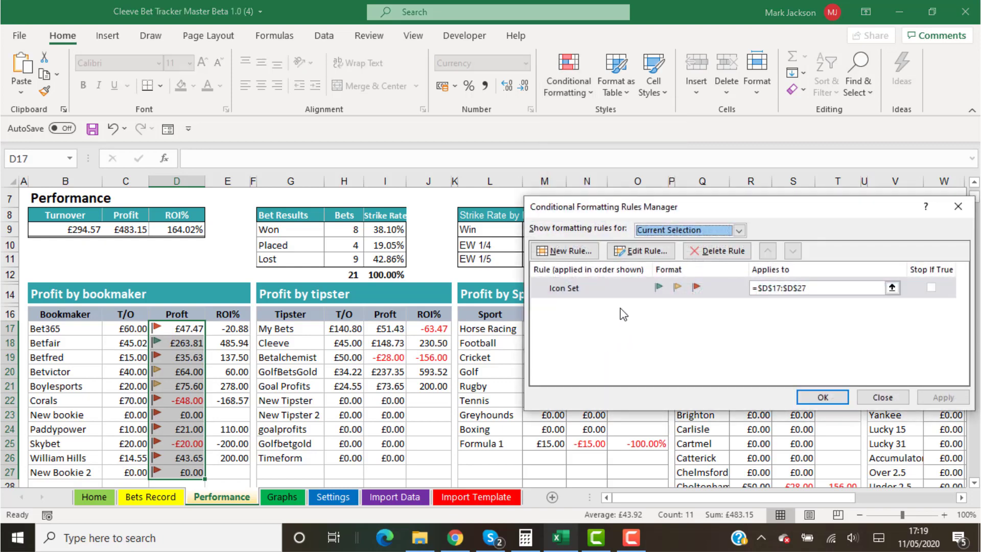
{"action": "left_click", "coordinate": [597, 293]}
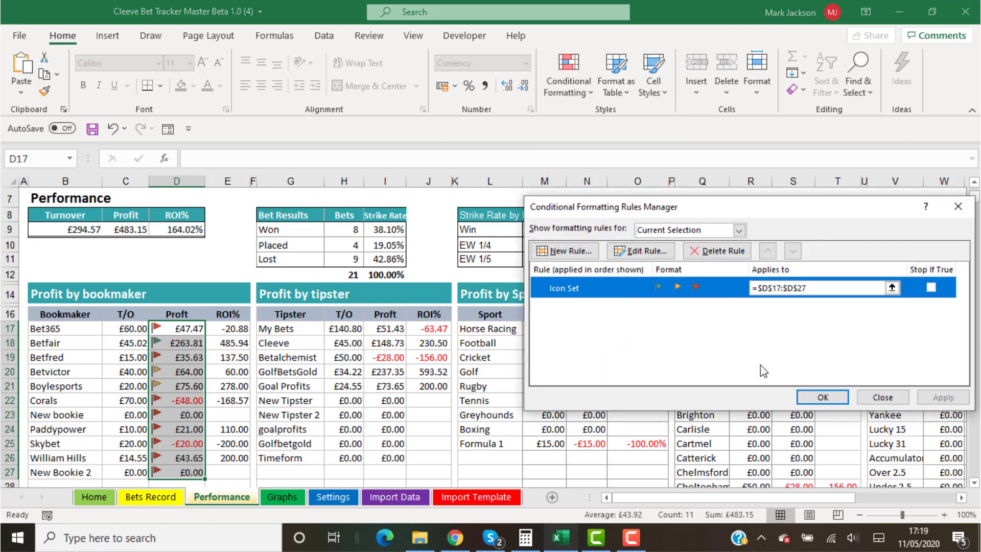
{"action": "left_click", "coordinate": [642, 250]}
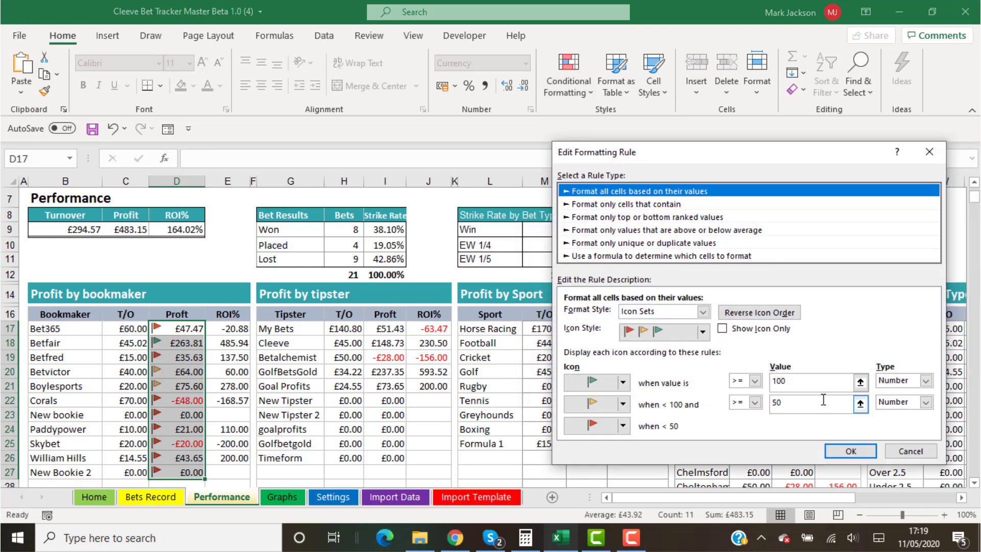
{"action": "left_click", "coordinate": [813, 384]}
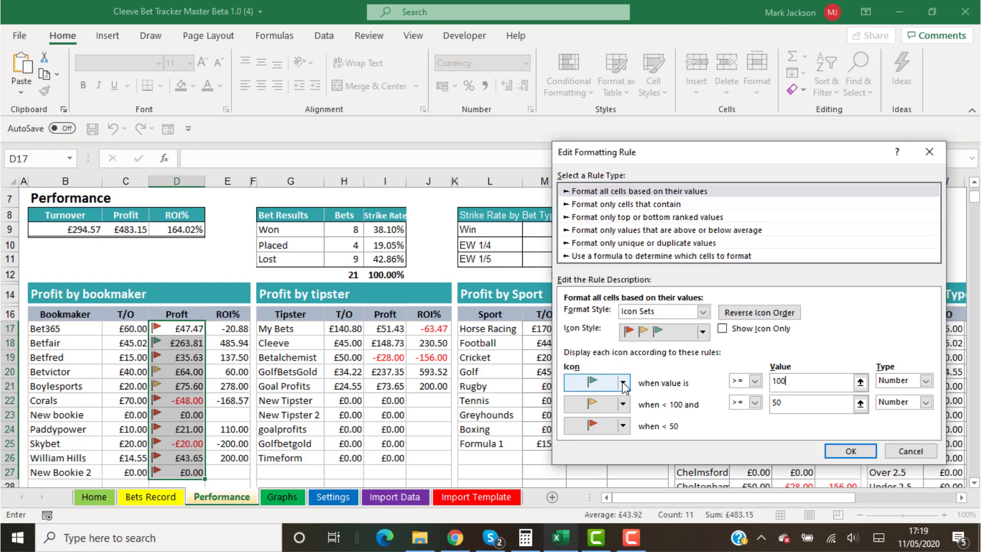
{"action": "left_click", "coordinate": [858, 454]}
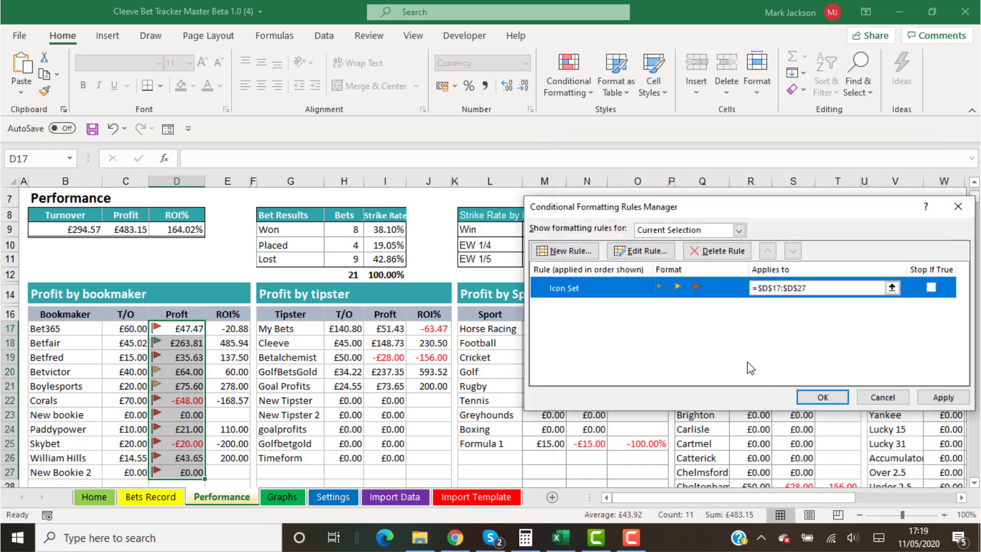
Delete the icon set rule from the bookmaker profit cells D17:D27 and apply the deletion
{"action": "left_click", "coordinate": [713, 251]}
{"action": "left_click", "coordinate": [824, 398]}
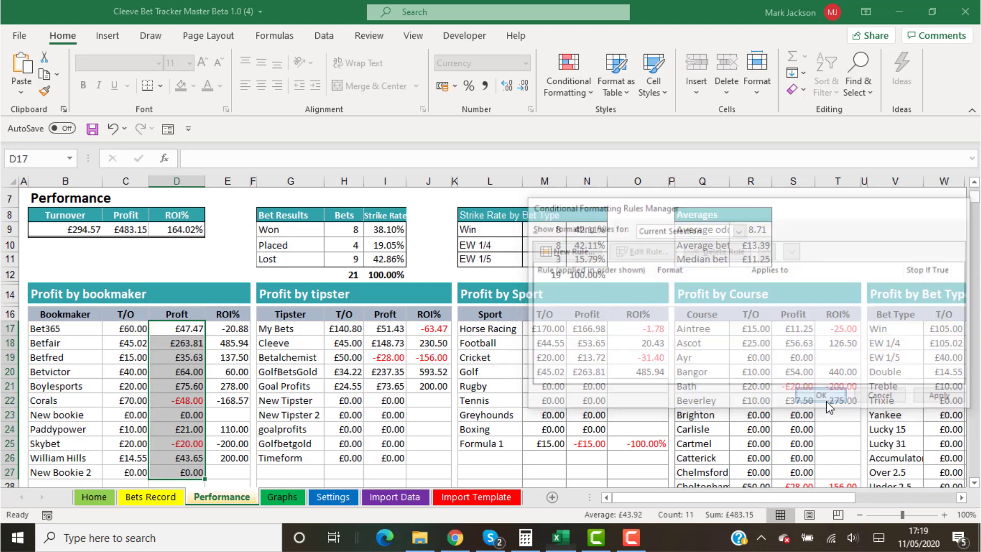
{"action": "left_click", "coordinate": [563, 458]}
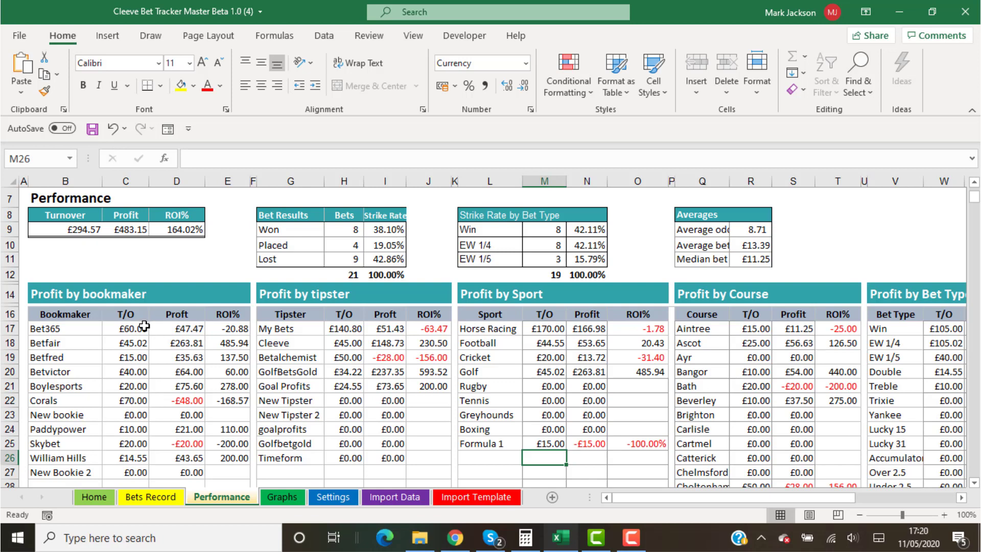
Unprotect the Bets Record sheet with the Profit/Loss cell P4 of the new bet line selected
{"action": "left_click_drag", "start_coordinate": [145, 327], "coordinate": [239, 472]}
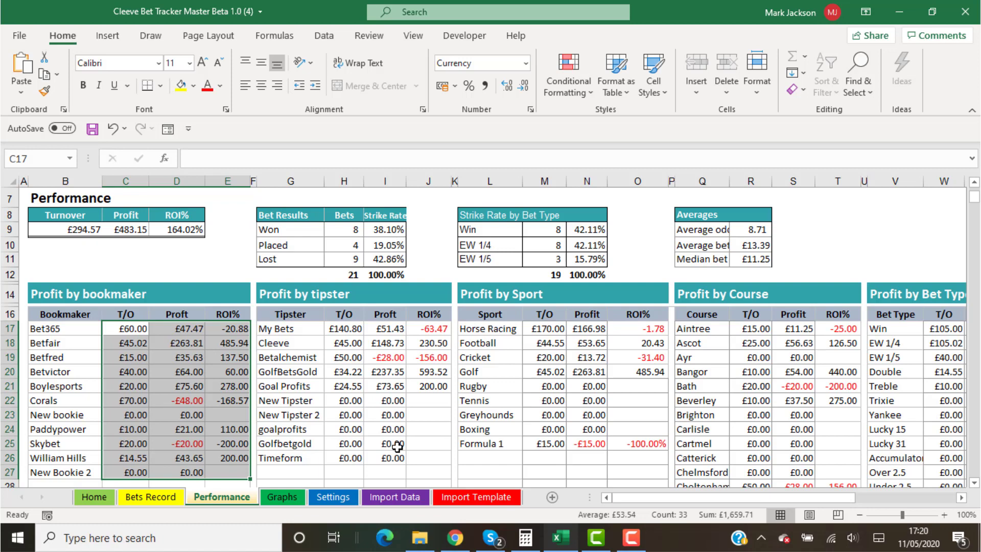
{"action": "left_click", "coordinate": [376, 43]}
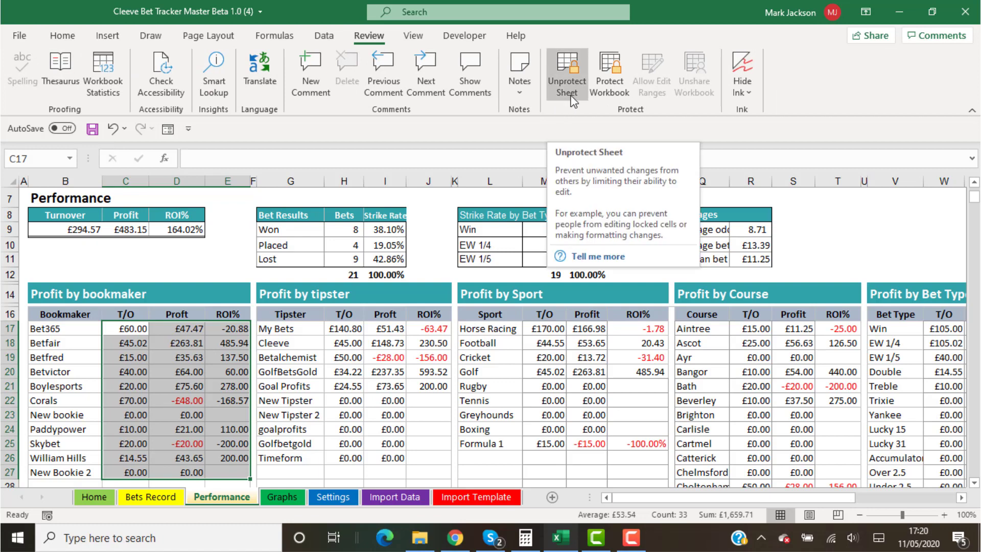
{"action": "left_click", "coordinate": [151, 497]}
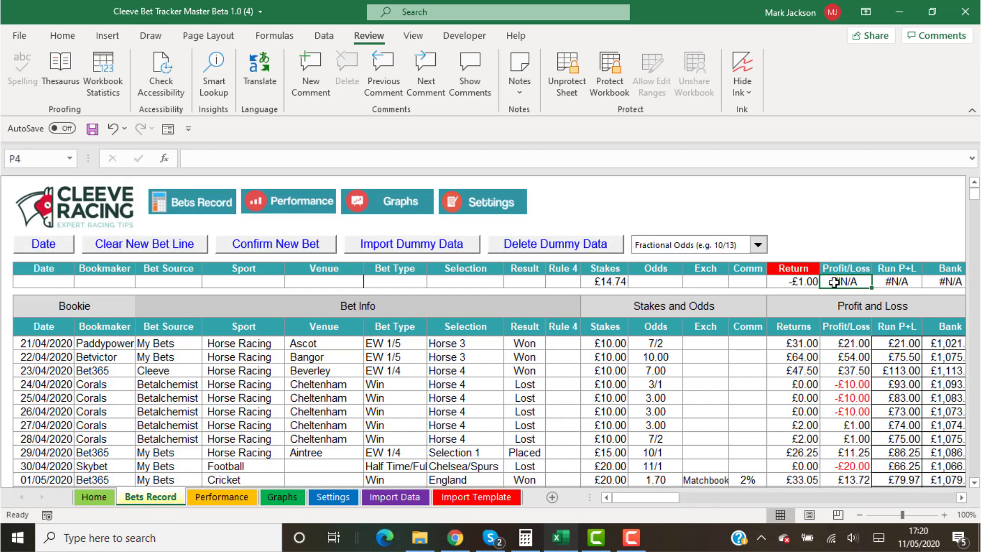
{"action": "left_click", "coordinate": [571, 96]}
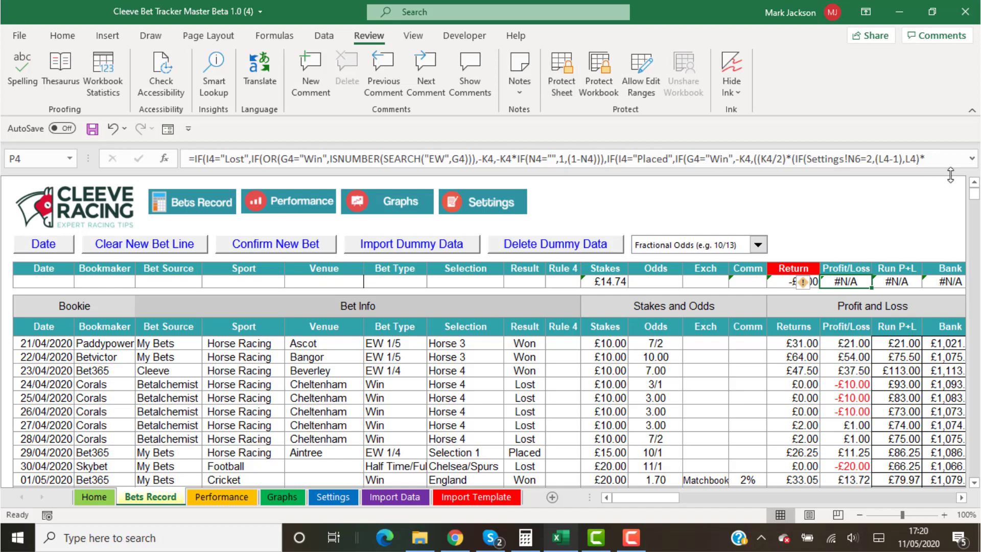
View the full Profit/Loss formula in P4 and protect the Bets Record sheet again without a password
{"action": "left_click", "coordinate": [972, 160]}
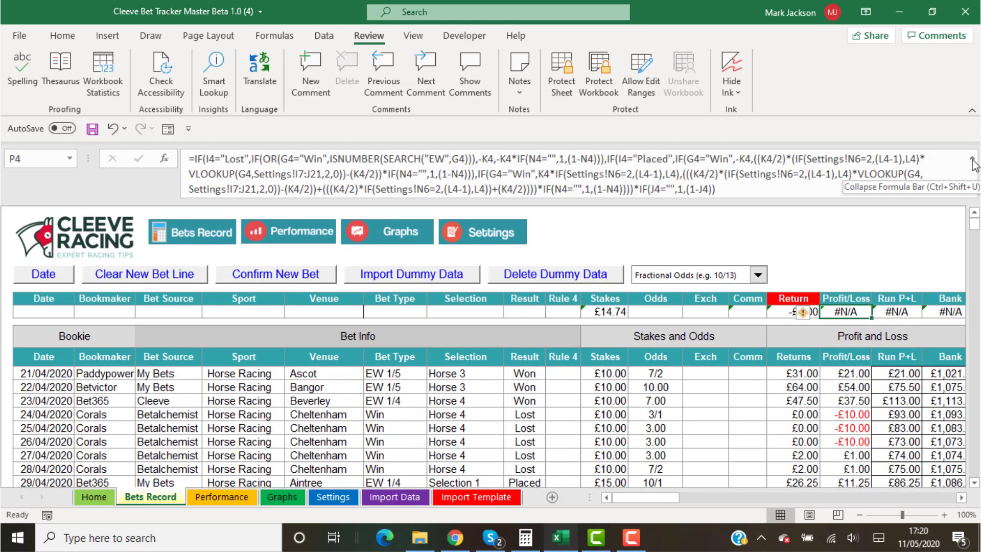
{"action": "left_click", "coordinate": [973, 160]}
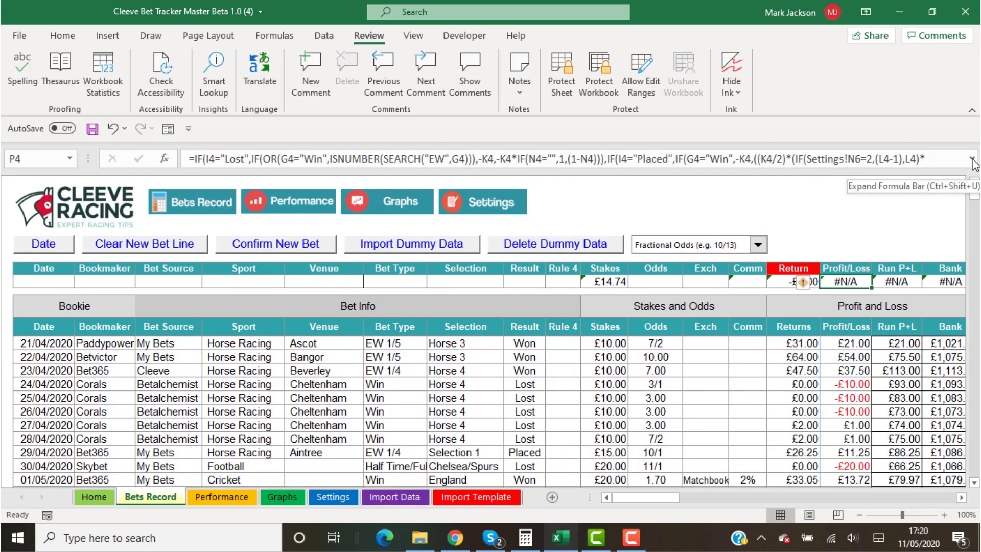
{"action": "left_click", "coordinate": [555, 86]}
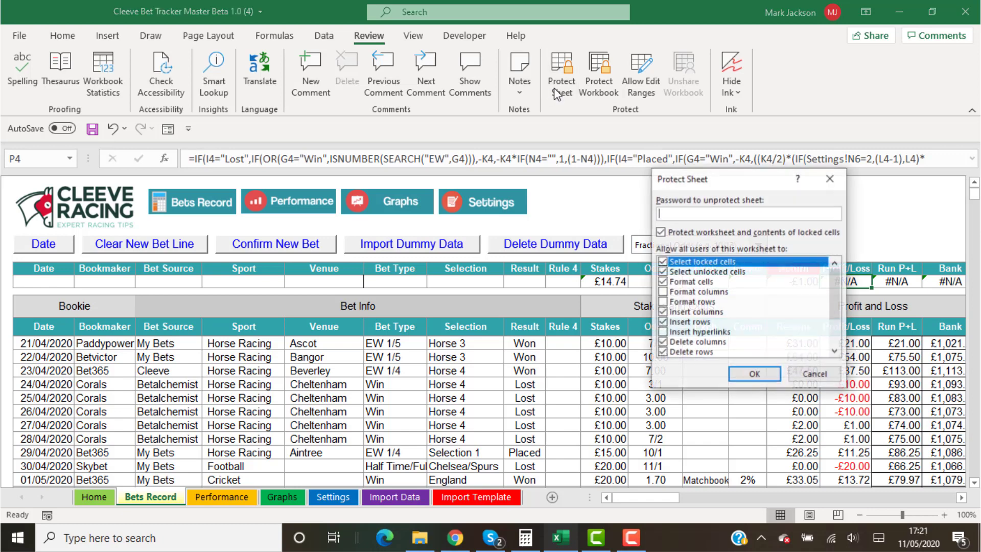
{"action": "left_click", "coordinate": [761, 374]}
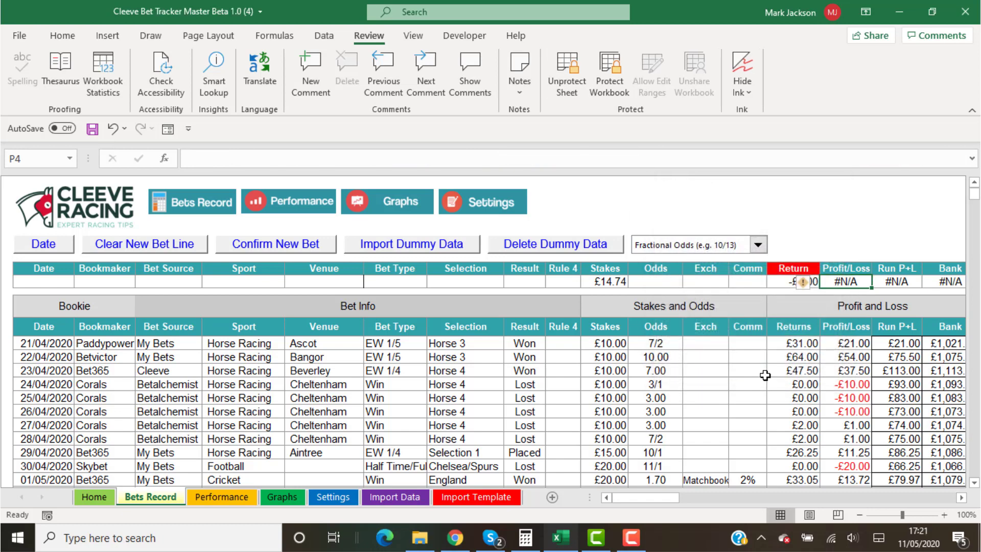